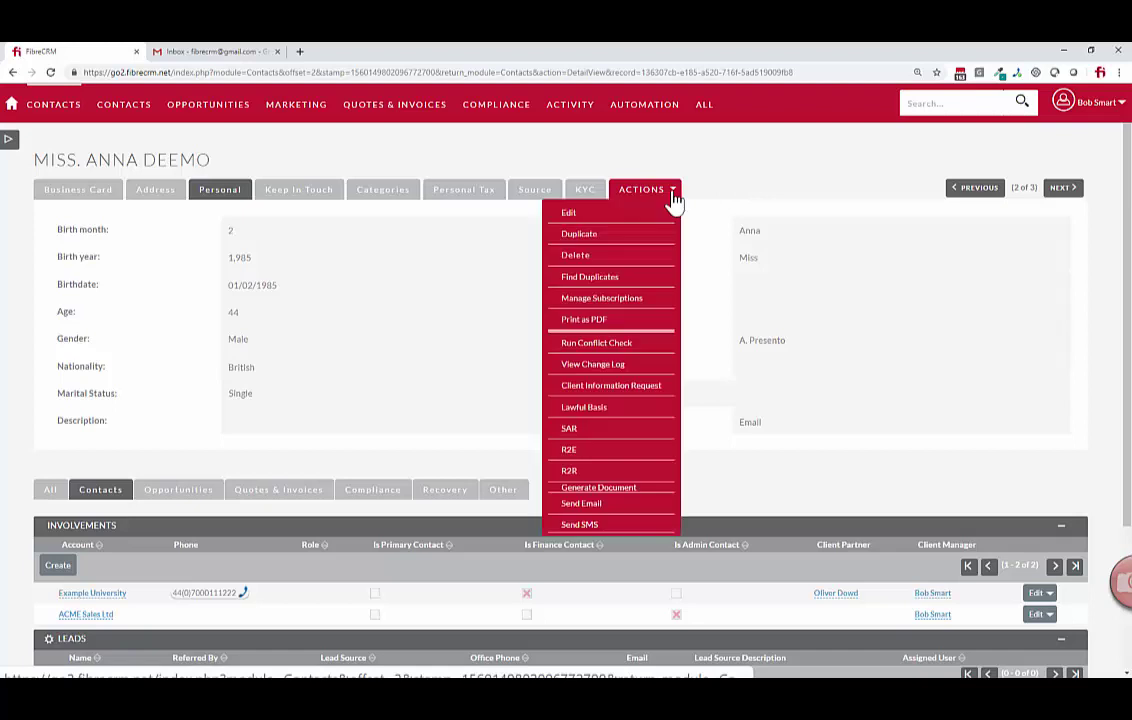
Start a Client Information Request and load the Client OnBoarding Data Request Form template.
click(595, 390)
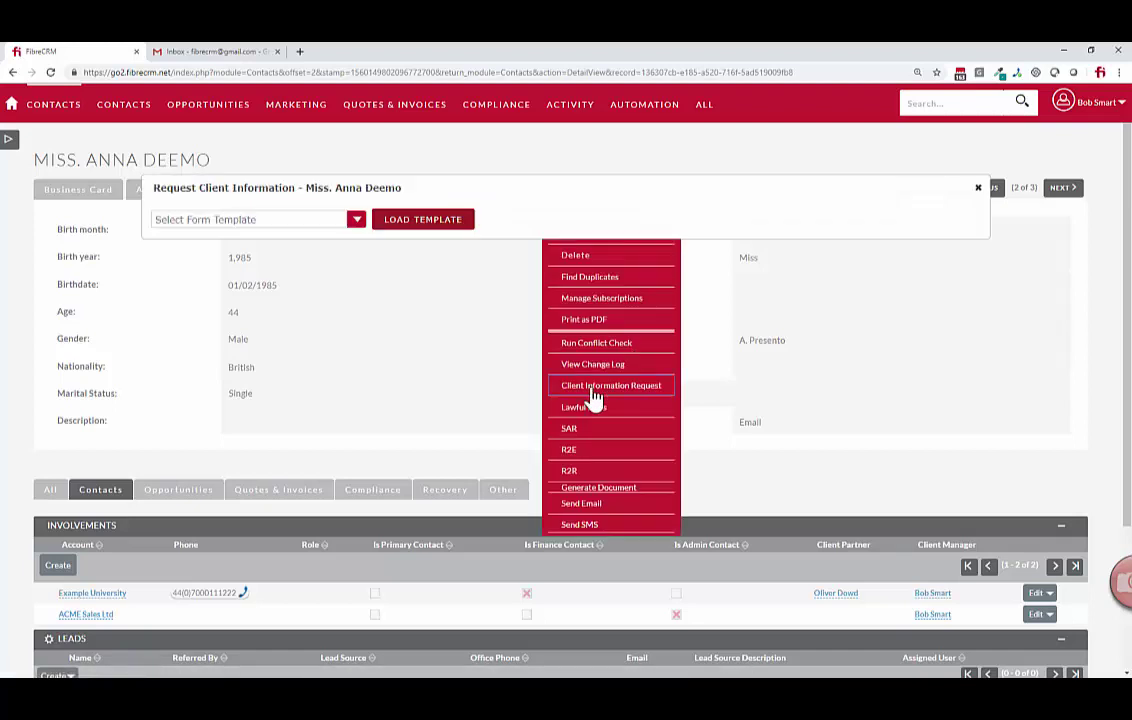
click(356, 221)
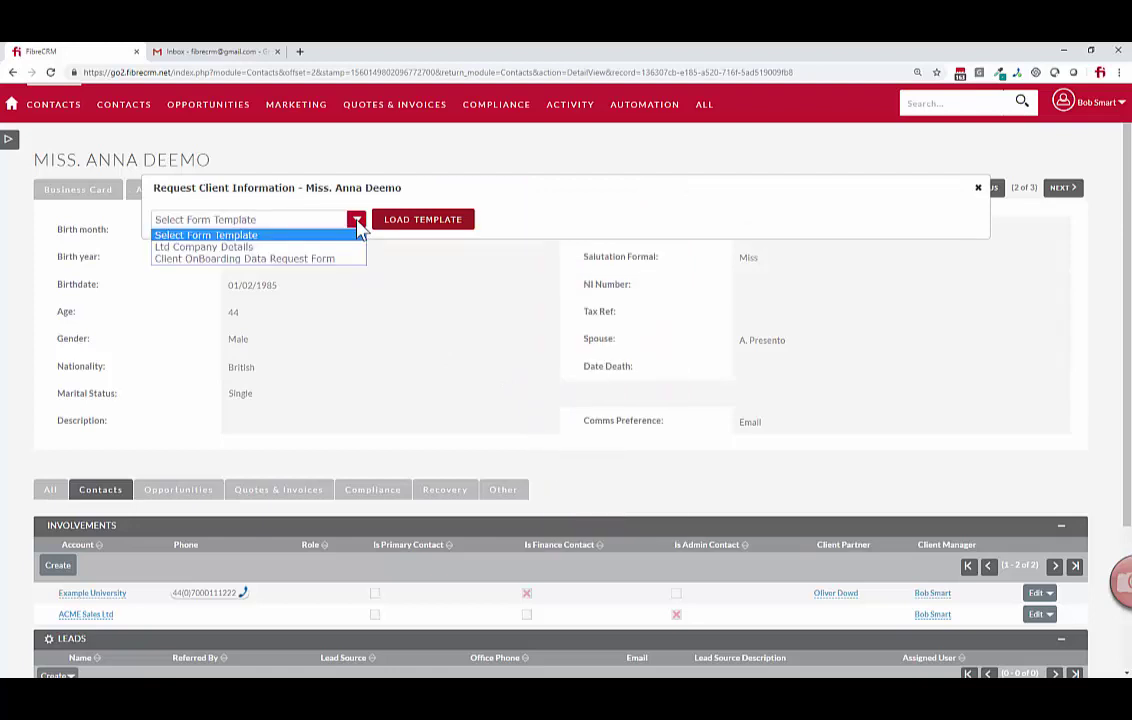
click(270, 262)
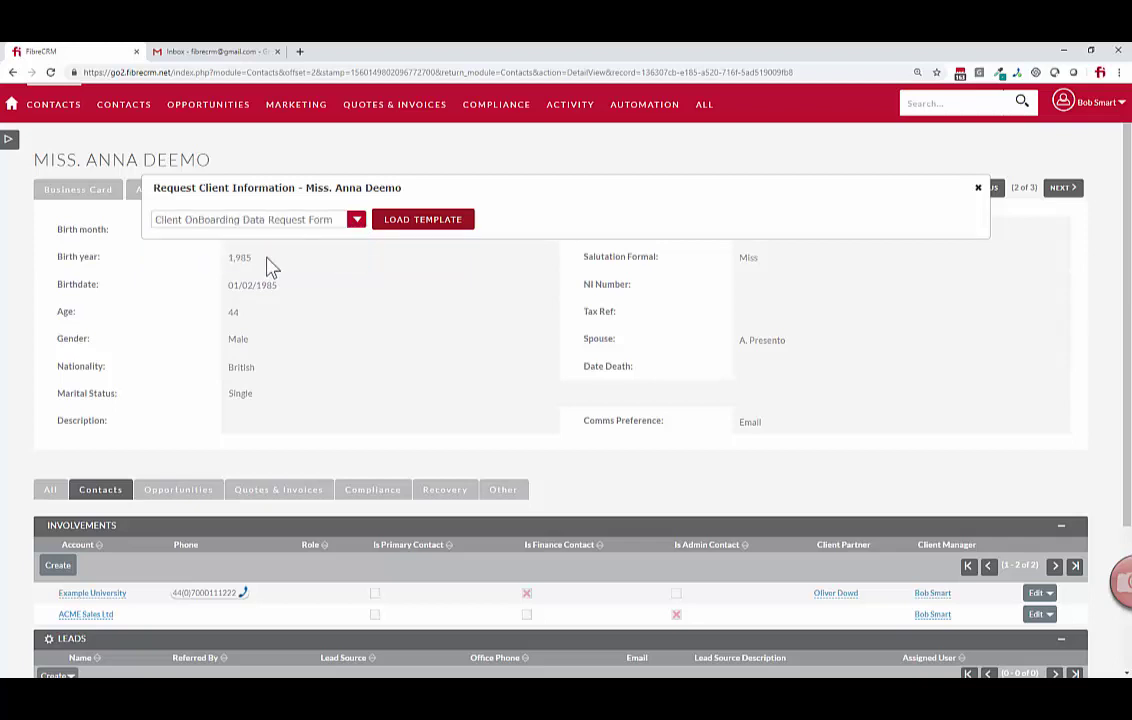
click(413, 222)
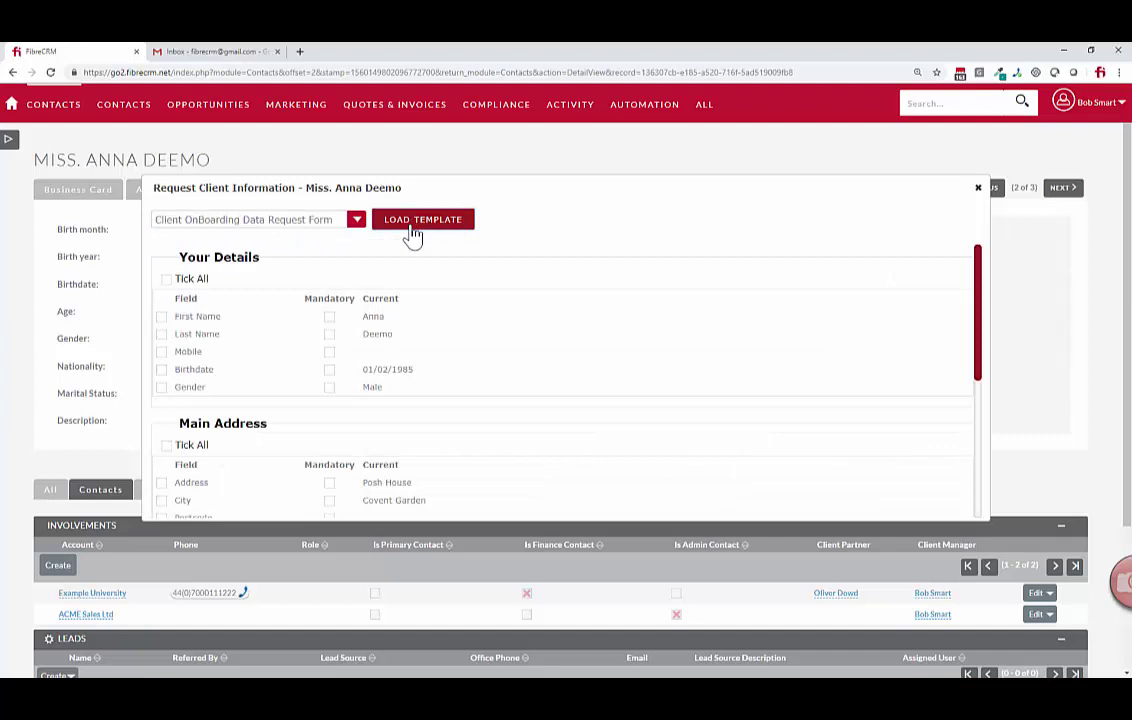
Tick All for Your Details, Main Address and Identification, making Tax Ref and NI Number mandatory.
click(166, 280)
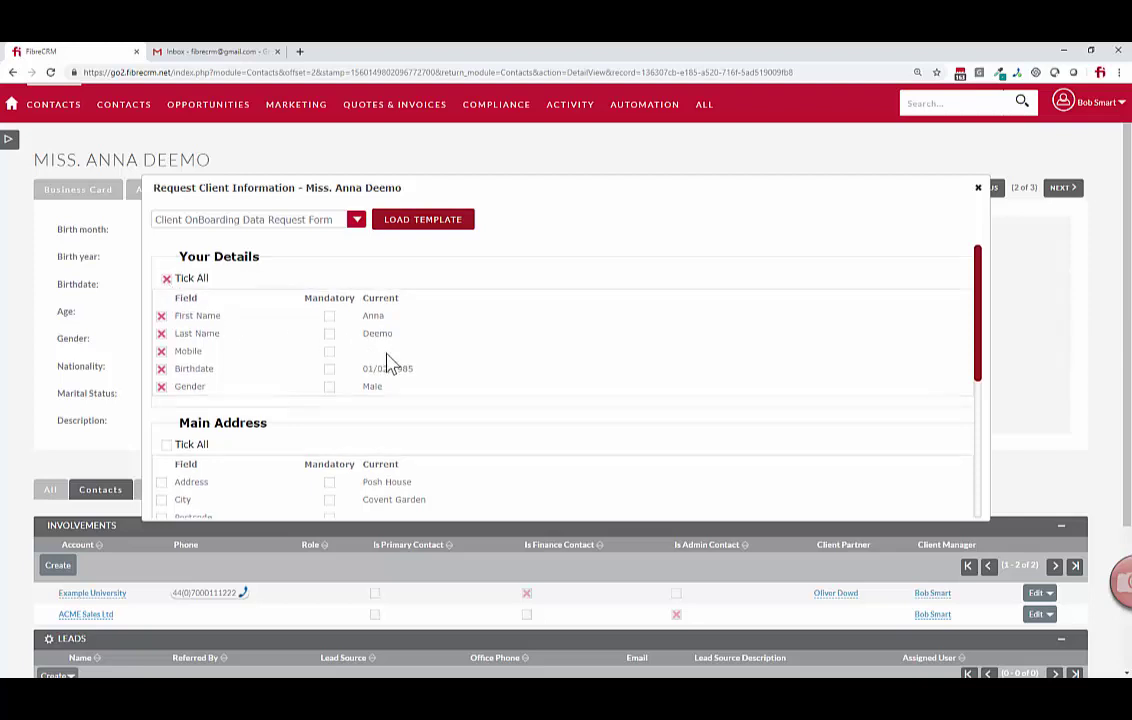
scroll(391, 363, down, 1)
scroll(391, 363, down, 1)
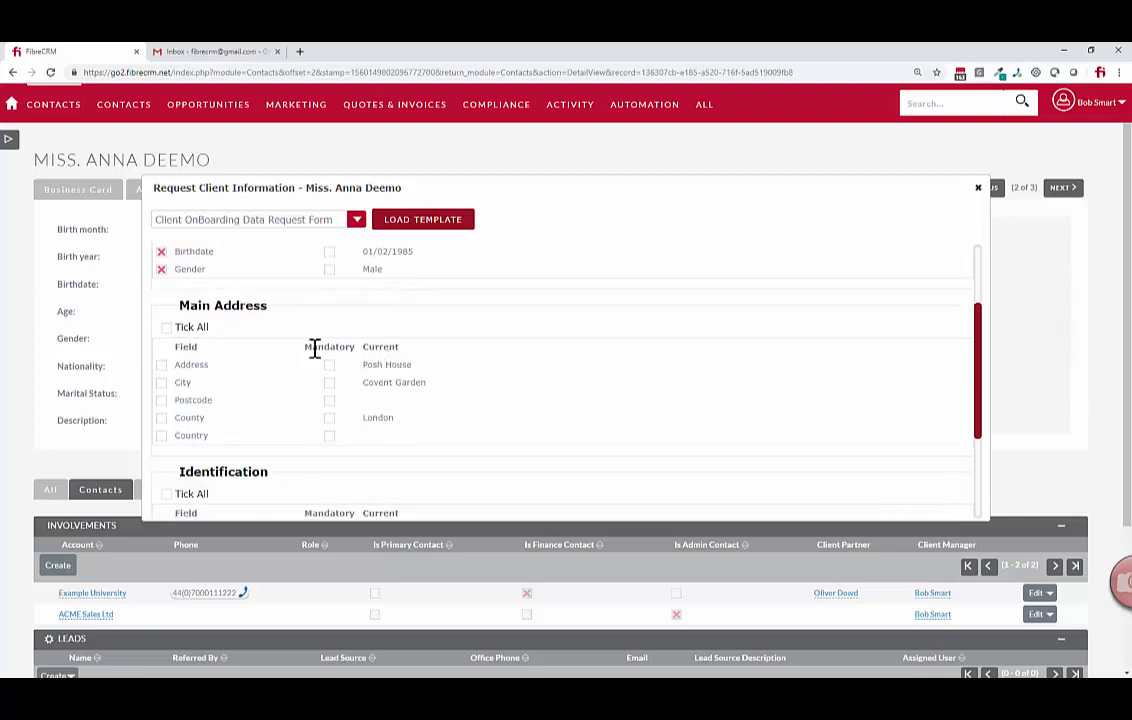
click(167, 329)
scroll(296, 407, down, 3)
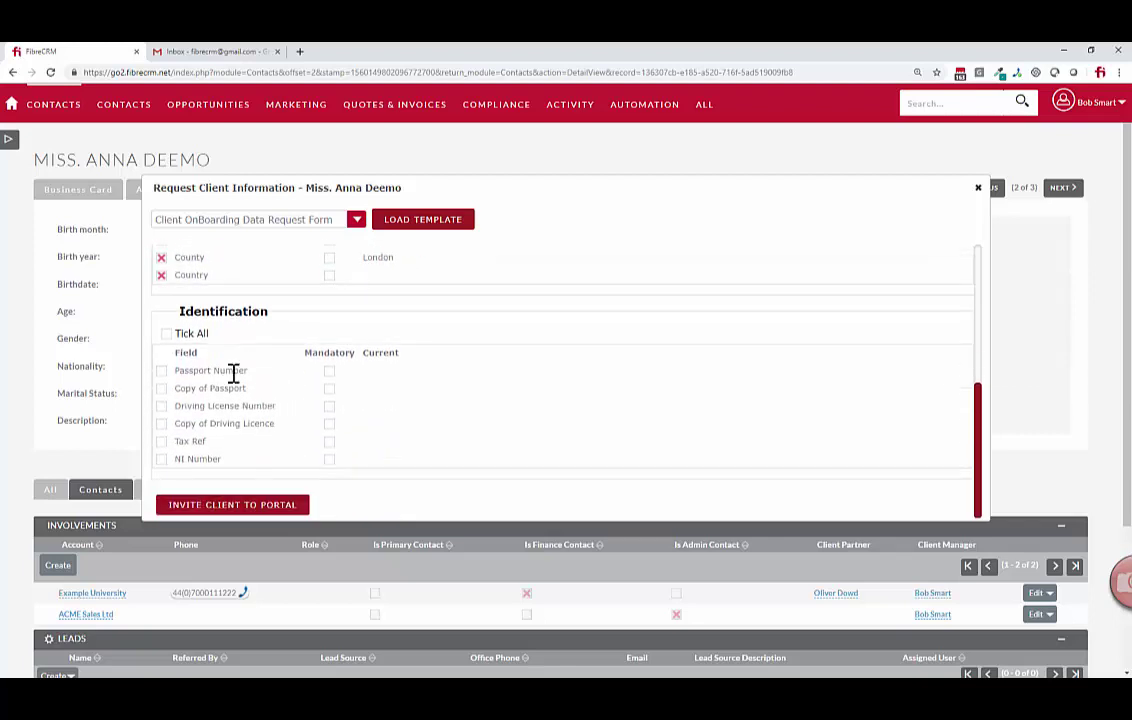
click(167, 336)
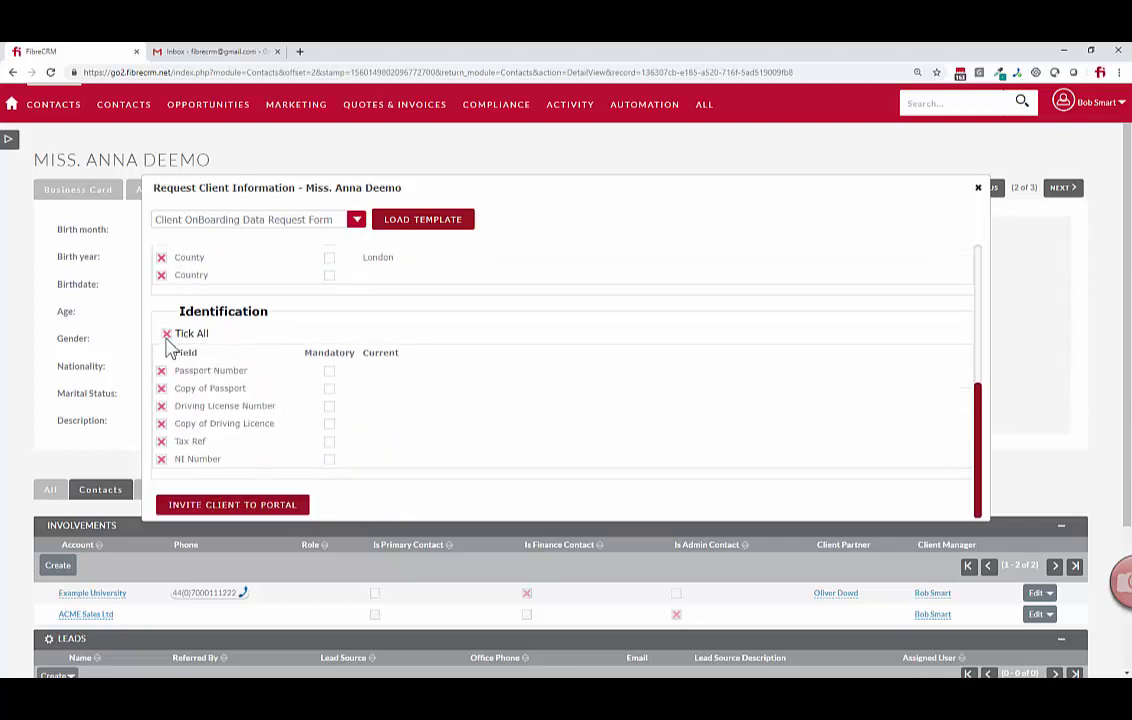
click(330, 442)
click(330, 459)
Invite the client to the portal, choosing the sending user and the '- Client Portal -' template.
click(195, 511)
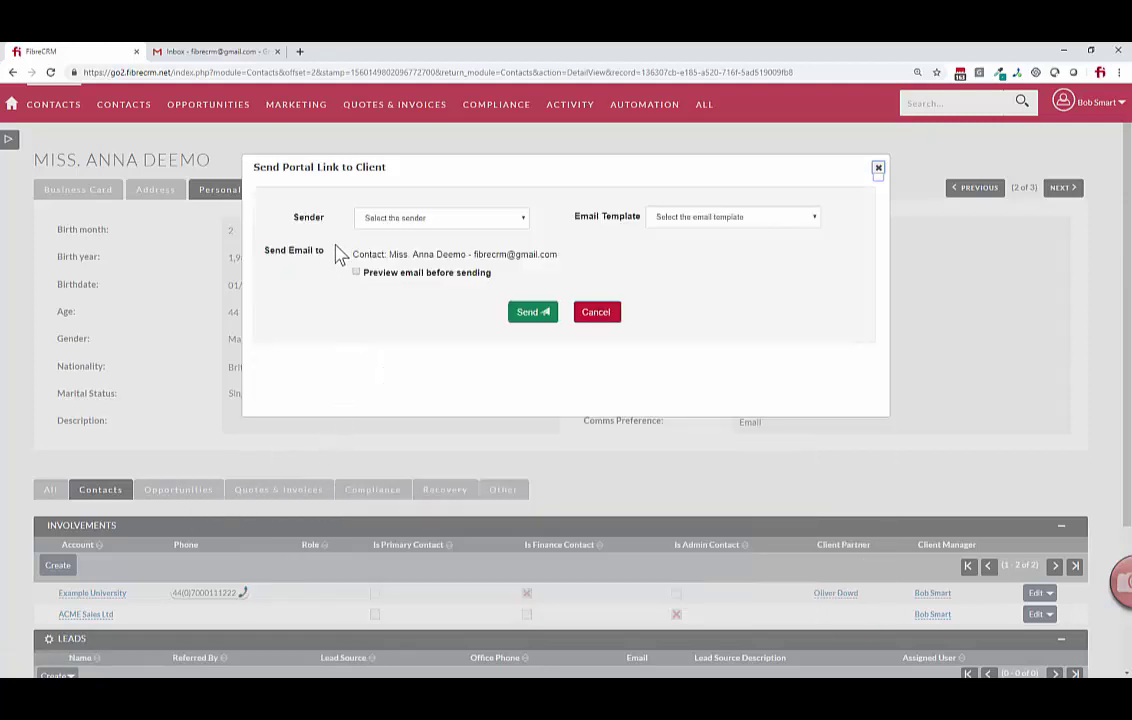
click(381, 221)
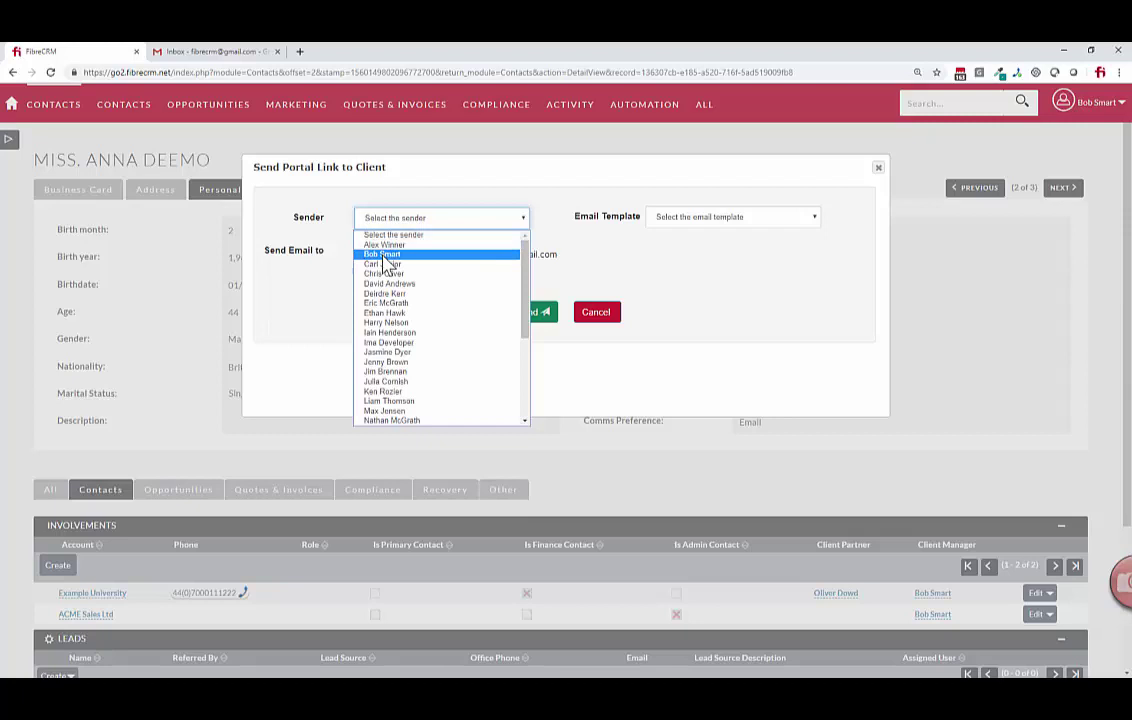
click(382, 255)
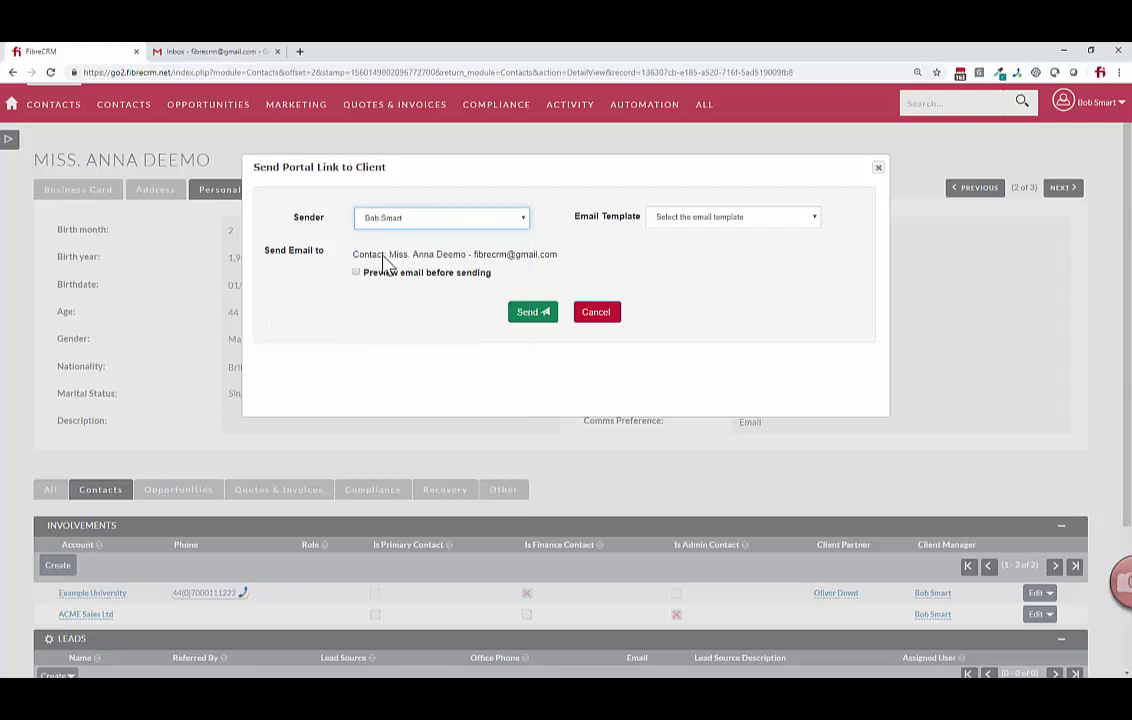
click(712, 222)
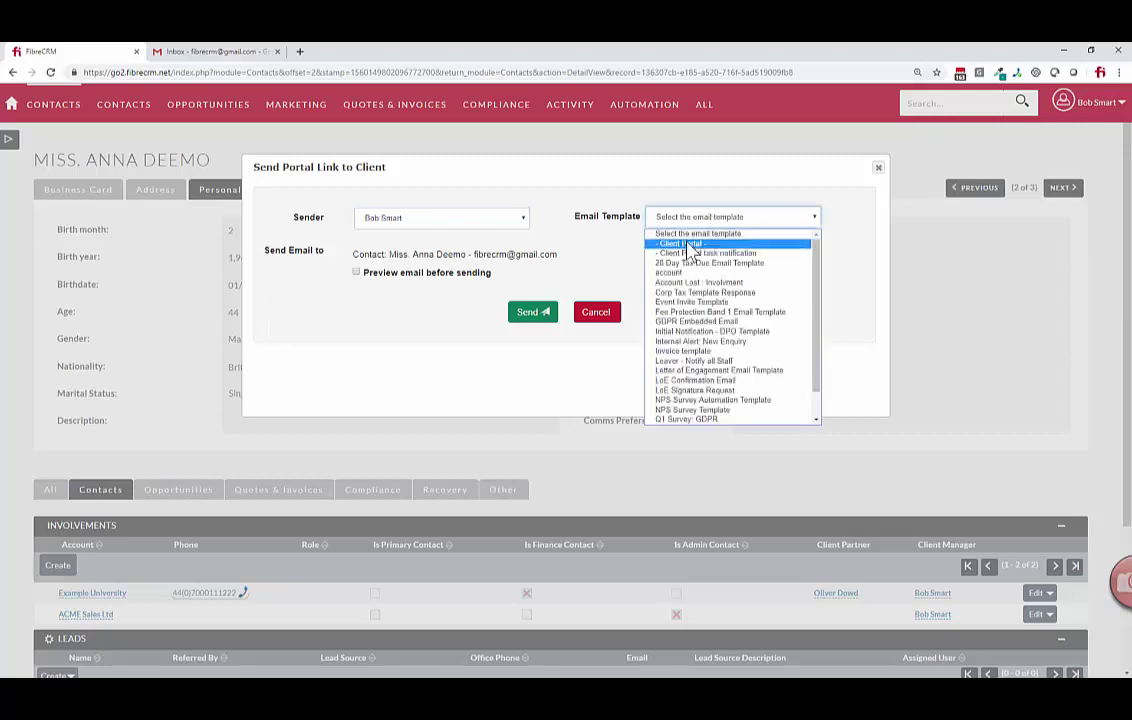
click(690, 246)
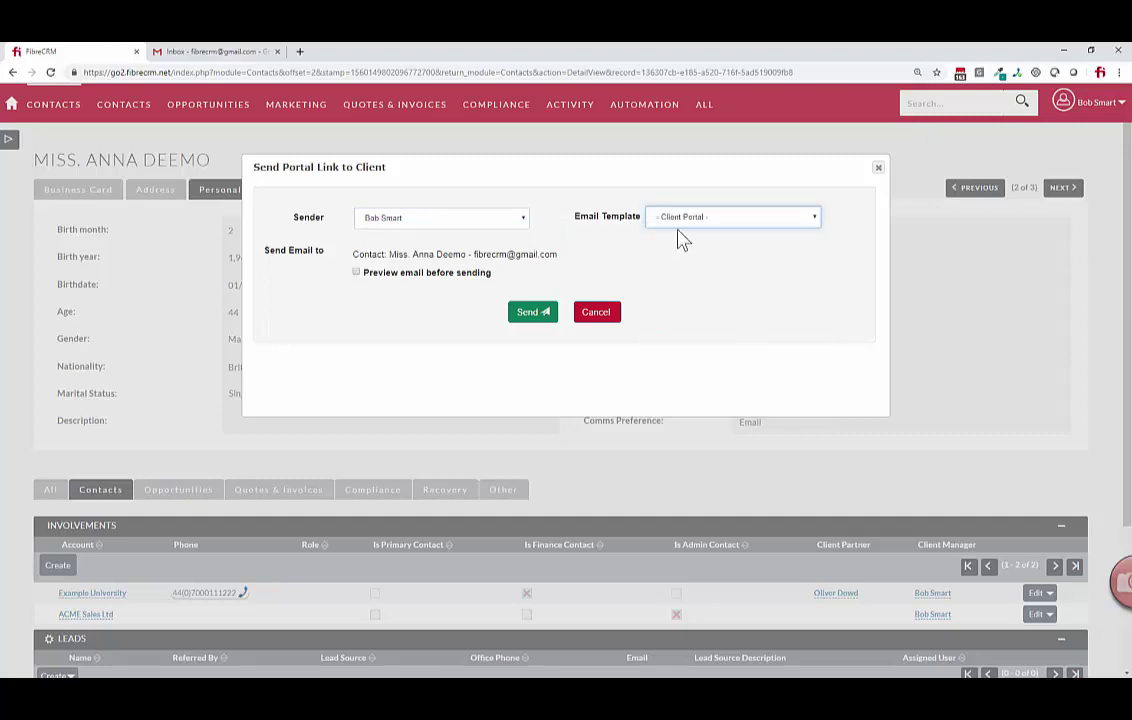
Add 'Thanks for your email and call. Details below!' after the greeting, send, then go to Gmail.
click(386, 276)
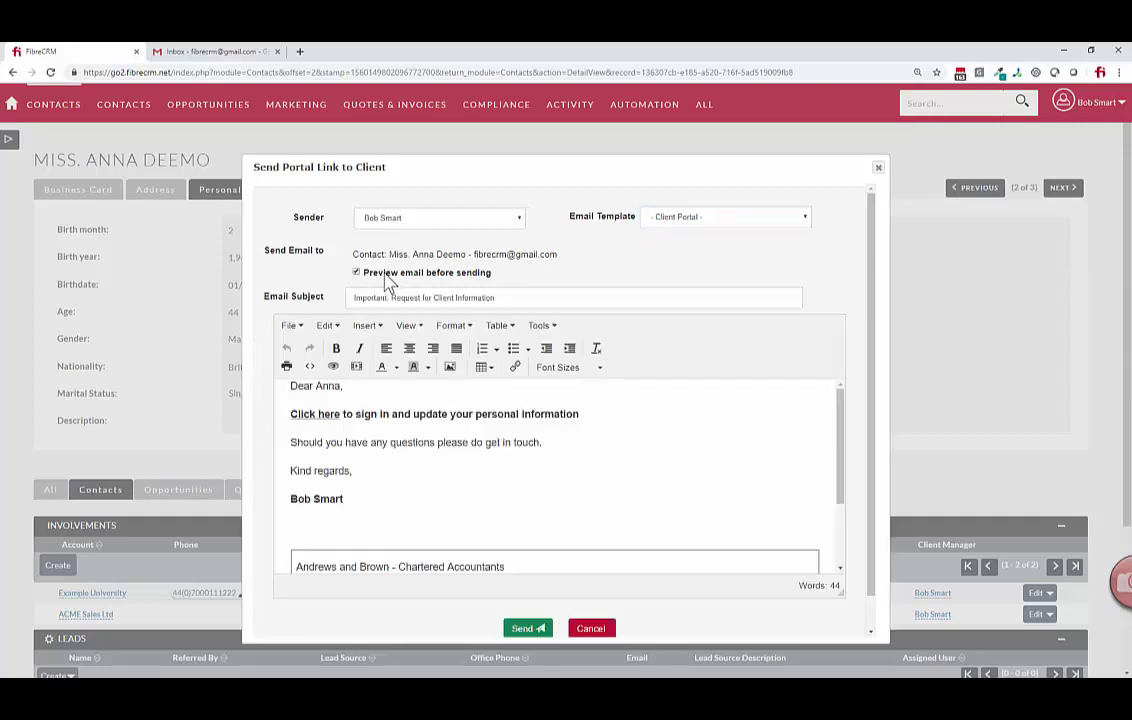
click(350, 390)
key(Return)
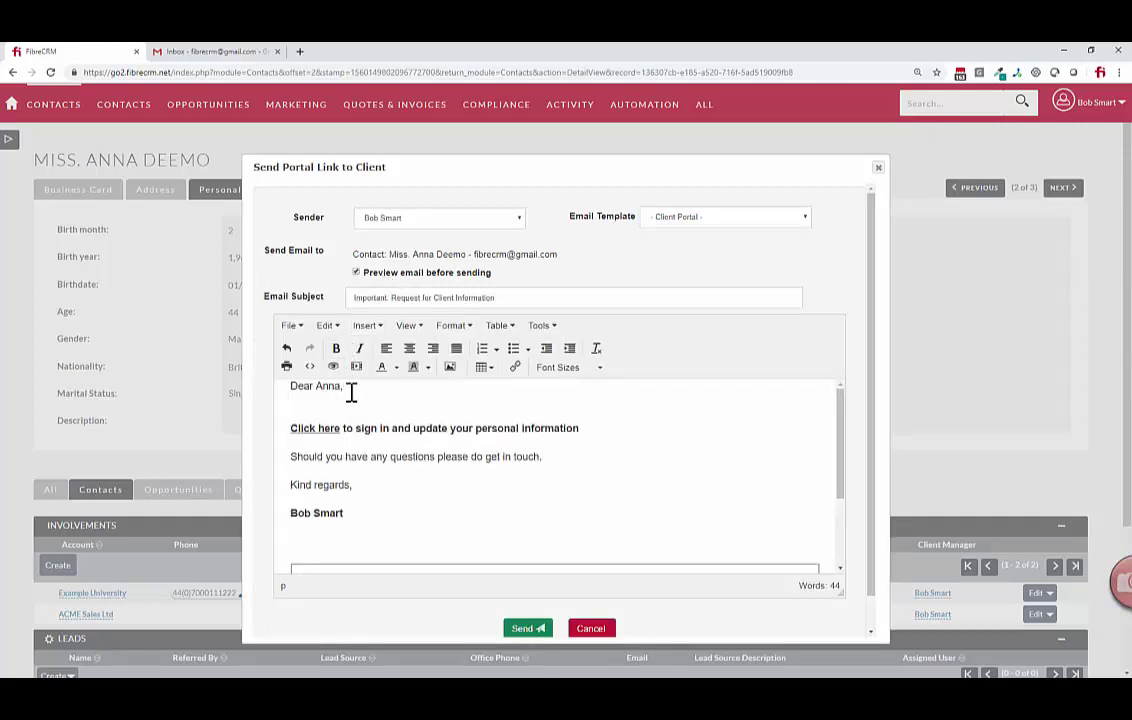
key(Return)
text(Thanks for your email and call. Details below!)
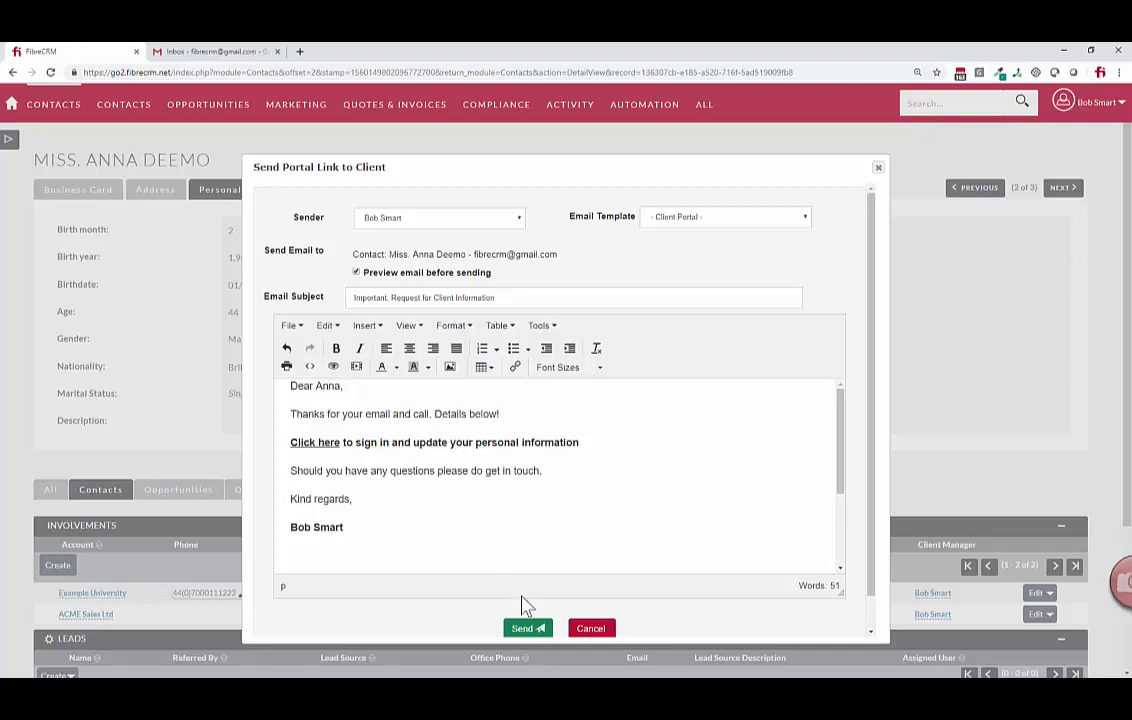
click(524, 632)
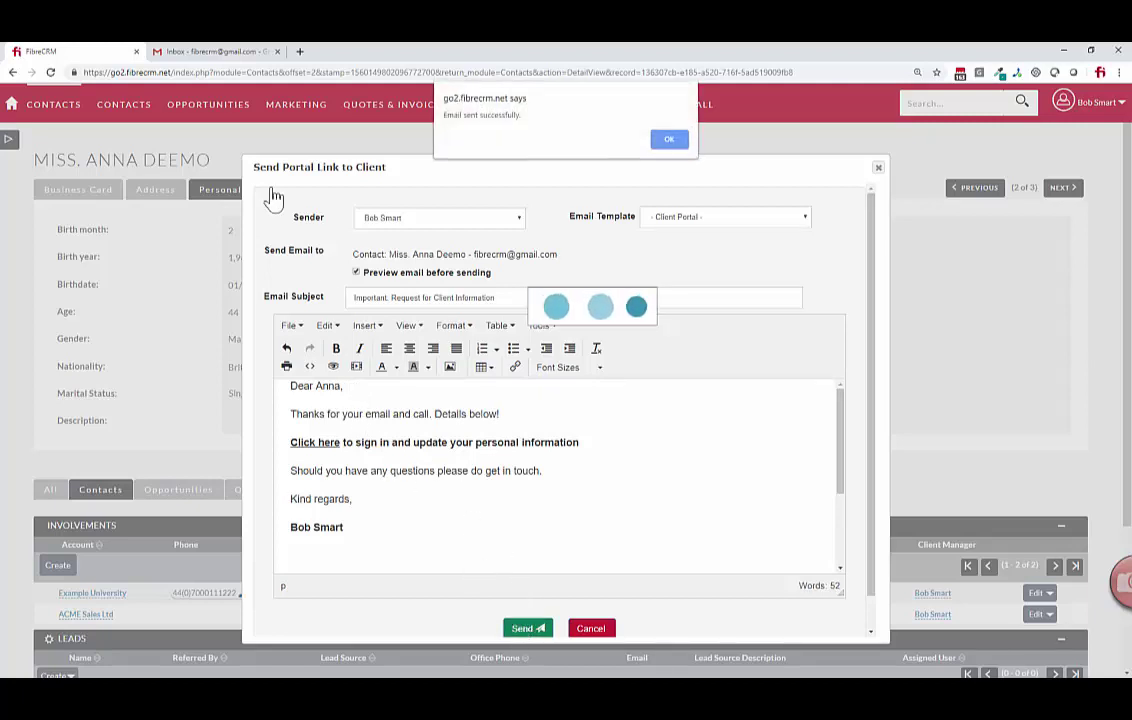
click(200, 57)
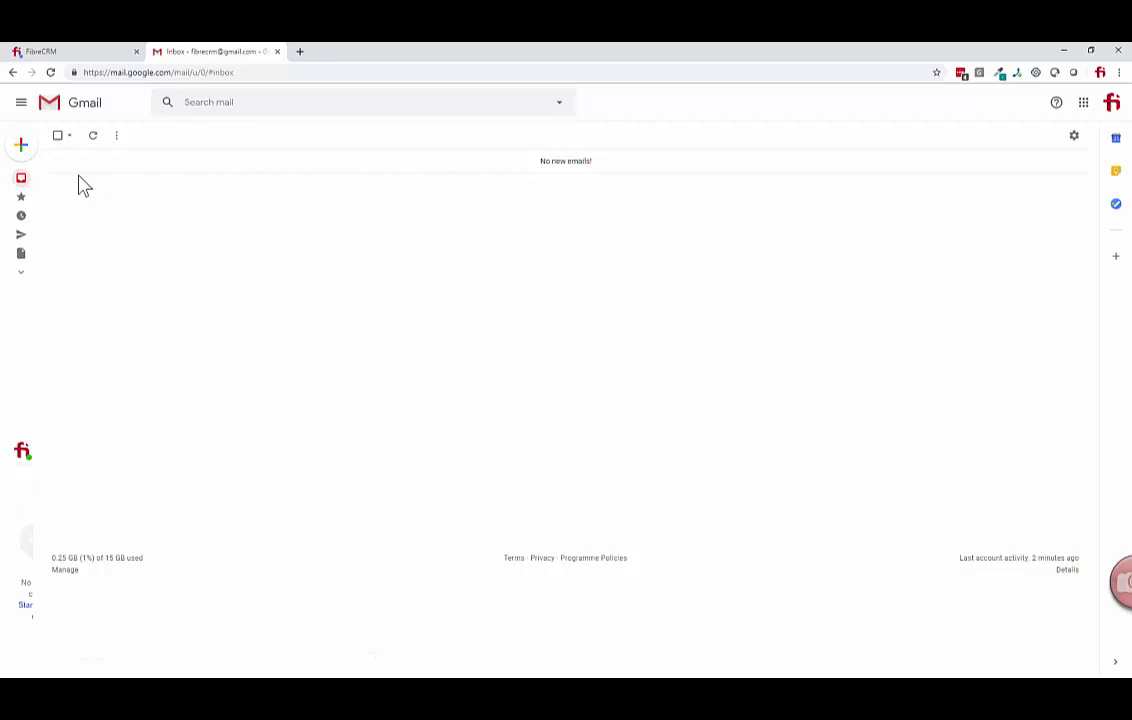
Refresh Gmail, open the 'Important: Request for Client Information' email and follow its sign-in link.
click(49, 72)
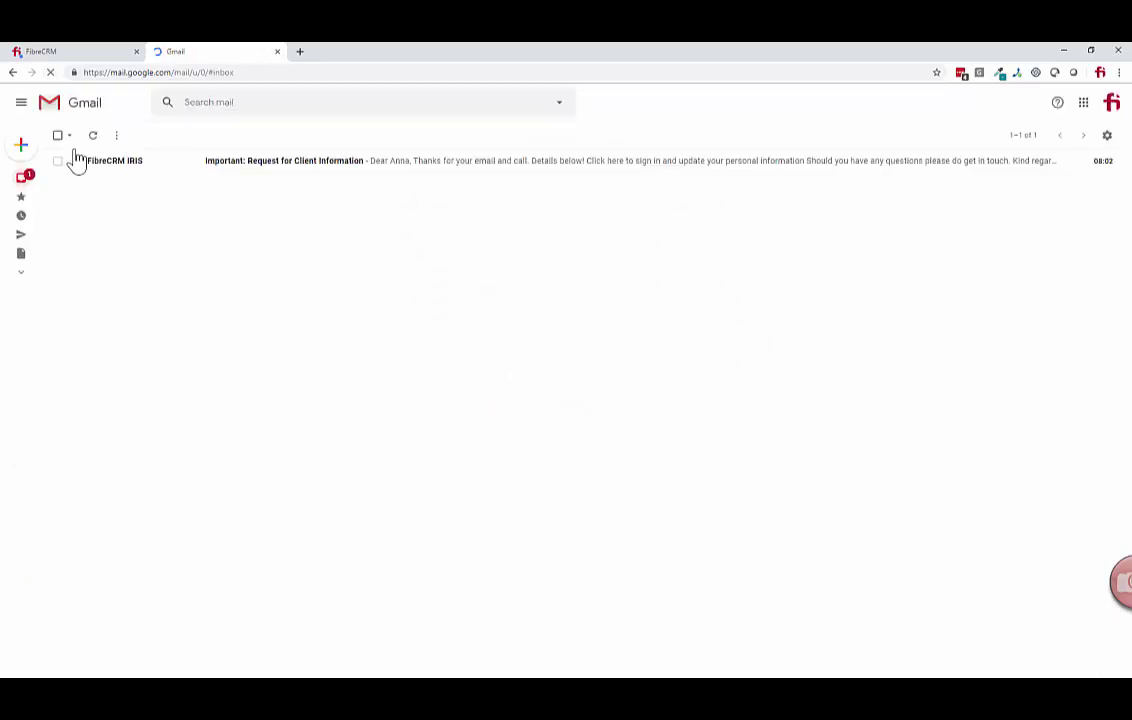
click(272, 170)
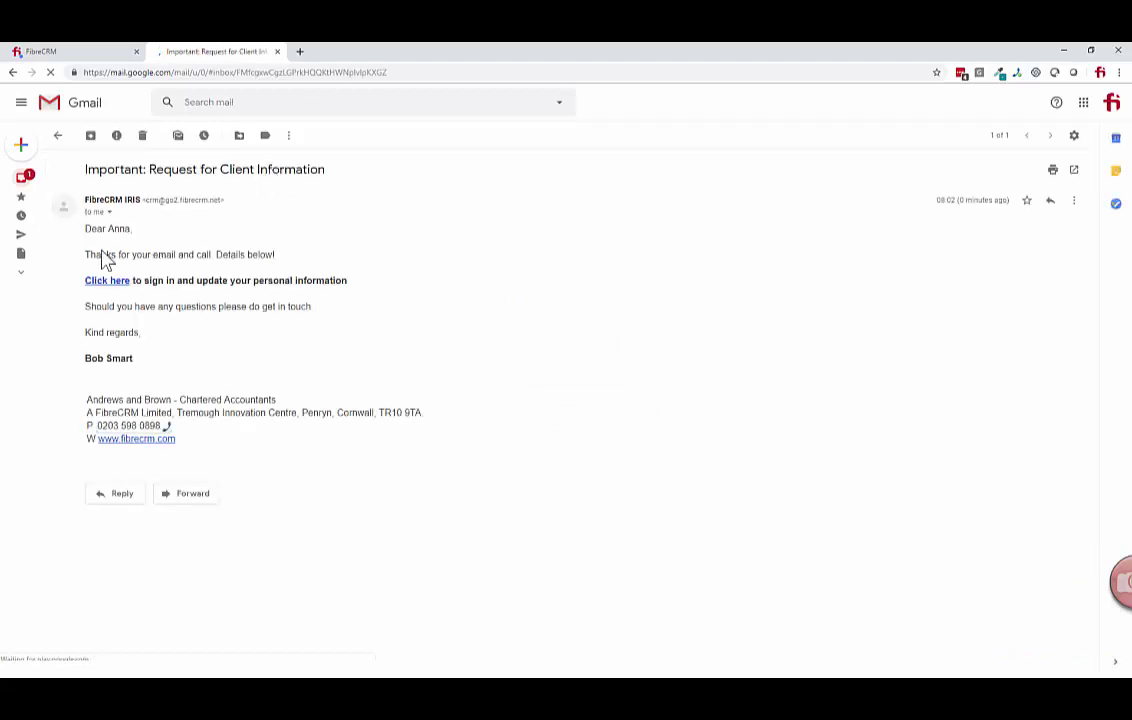
drag(103, 257, 222, 256)
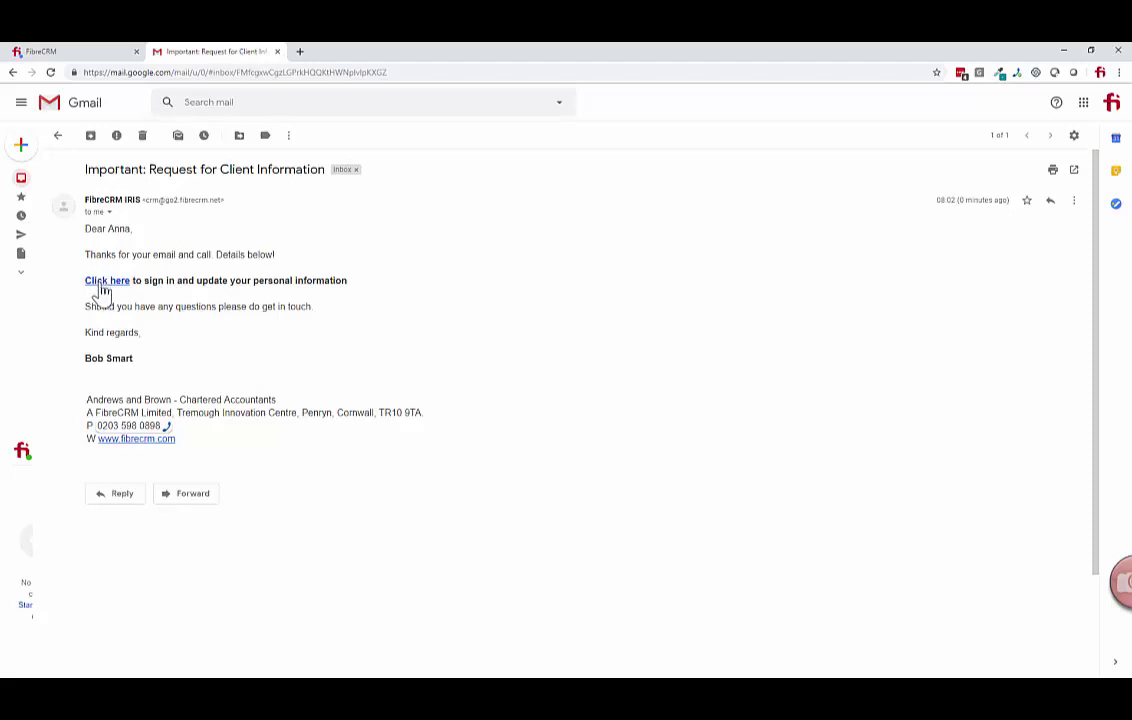
click(101, 284)
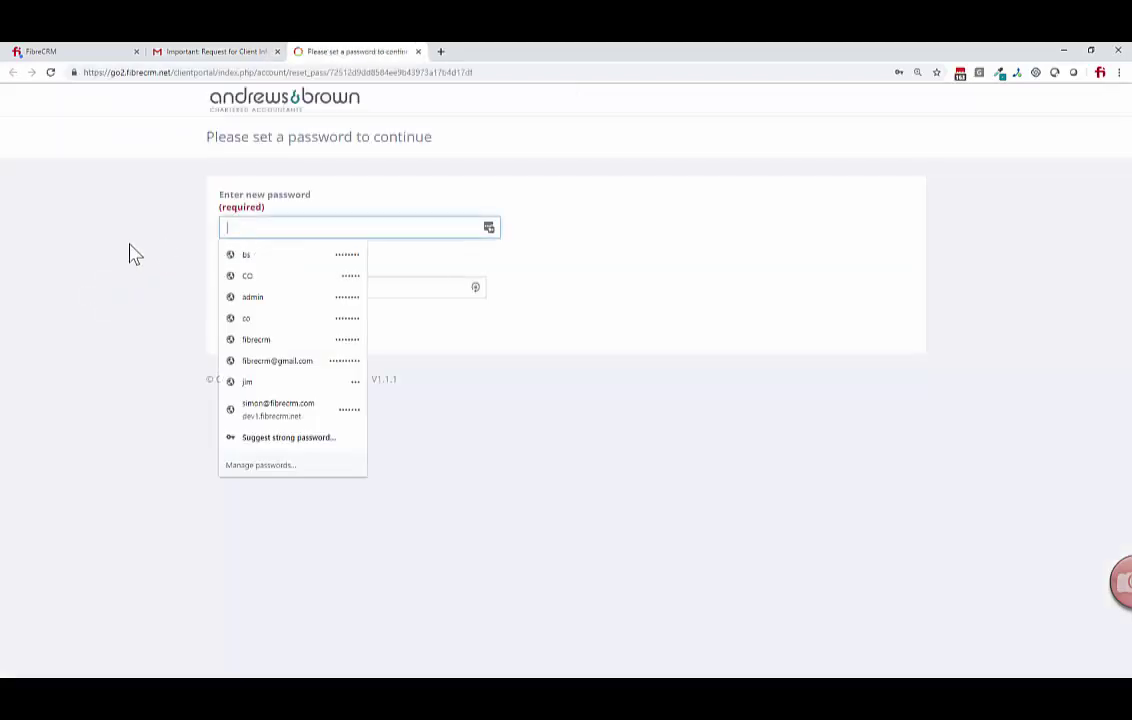
Set and confirm a new portal password and save it, declining the browser's password prompt.
click(222, 227)
click(130, 260)
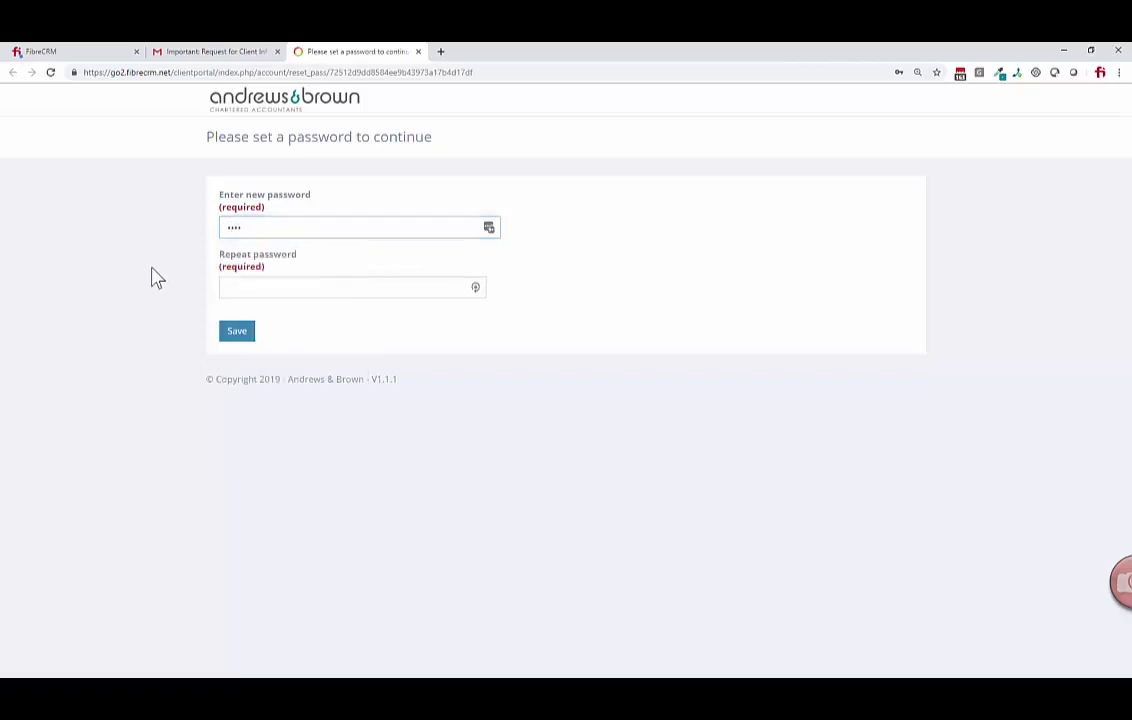
click(253, 290)
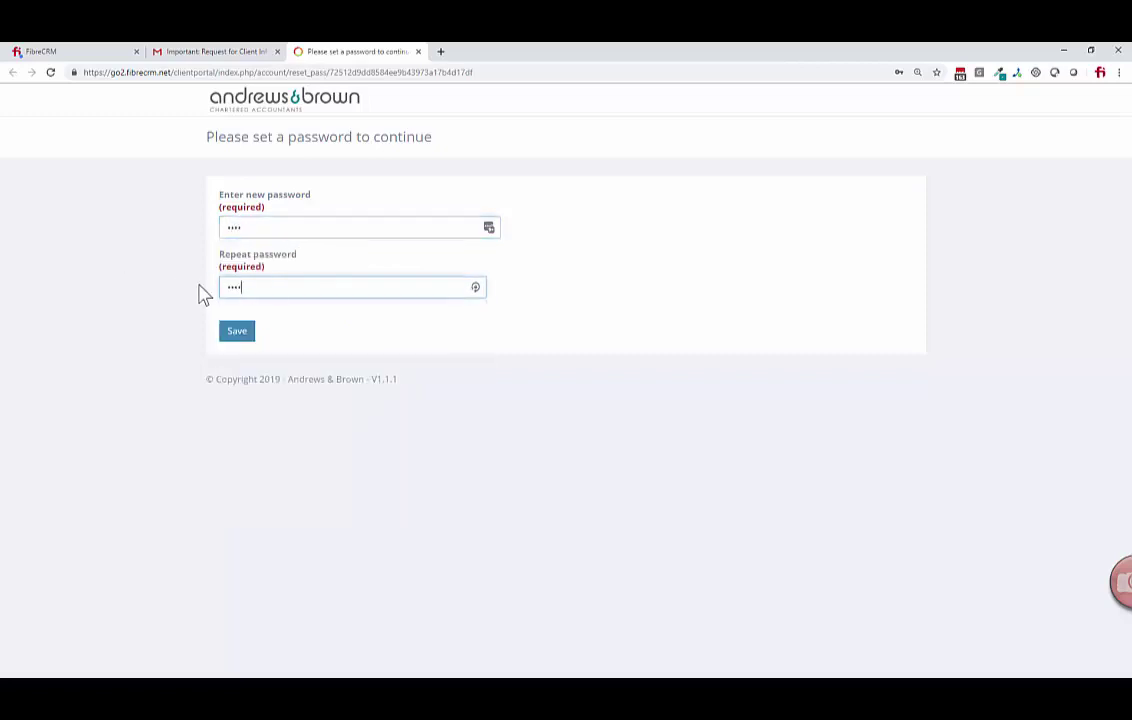
click(233, 333)
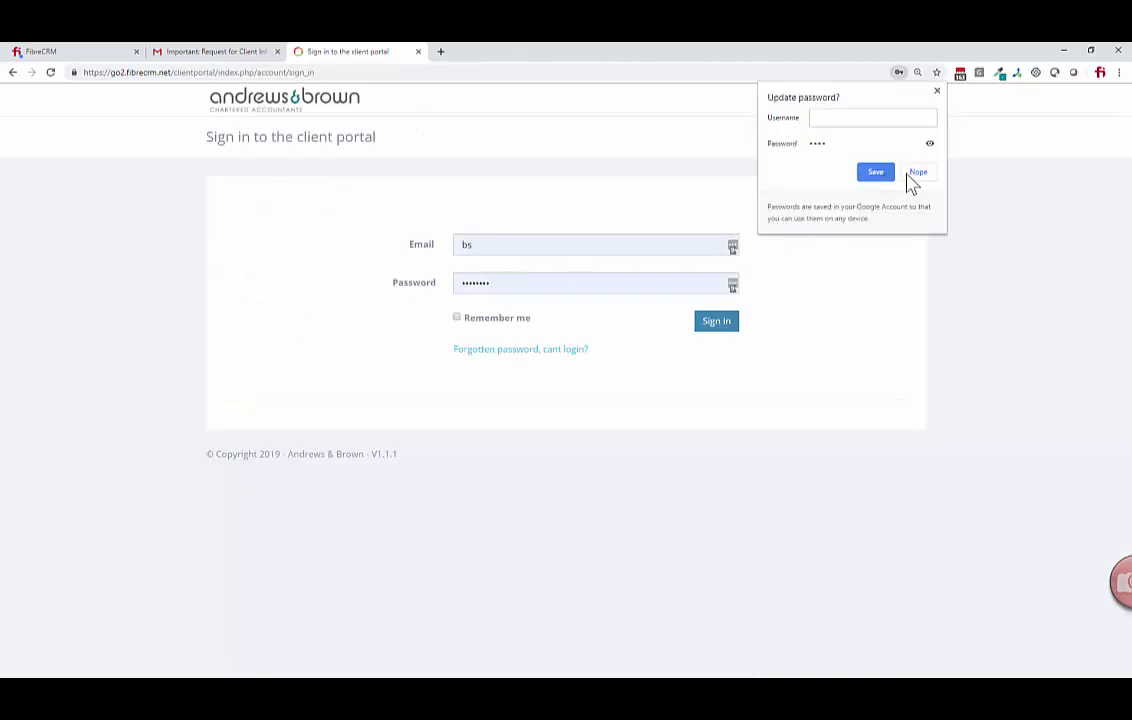
click(915, 176)
Sign in to the client portal with the client's email and new password, dismissing password prompts.
click(342, 238)
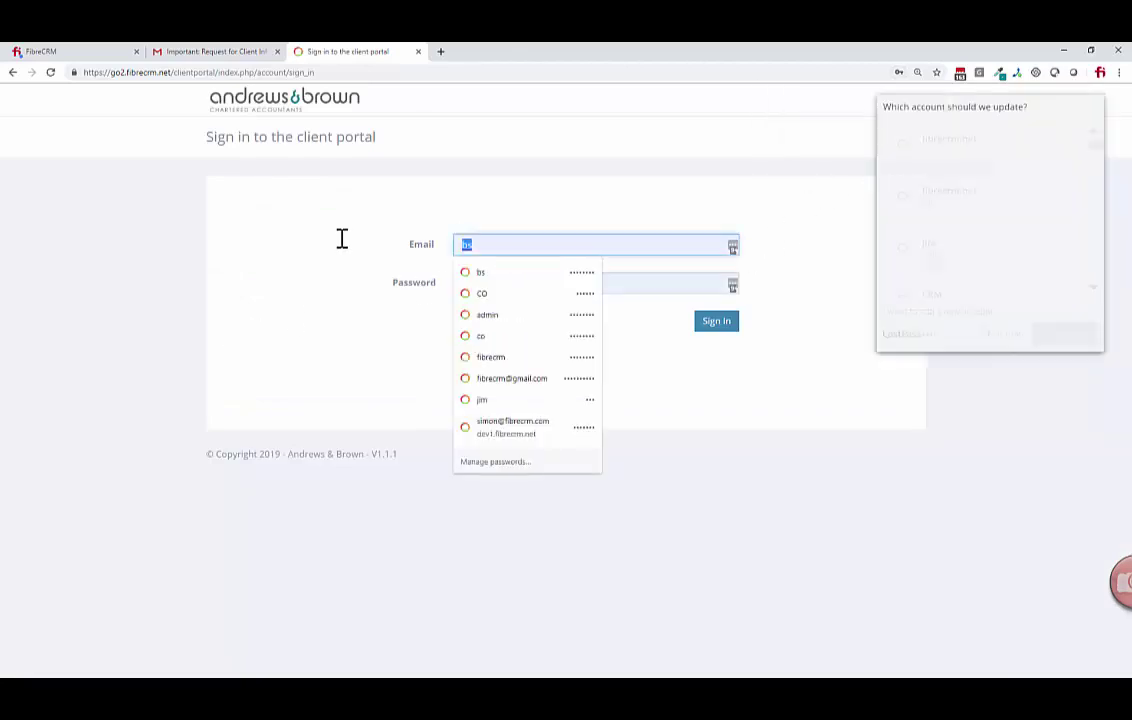
text(fi)
click(495, 293)
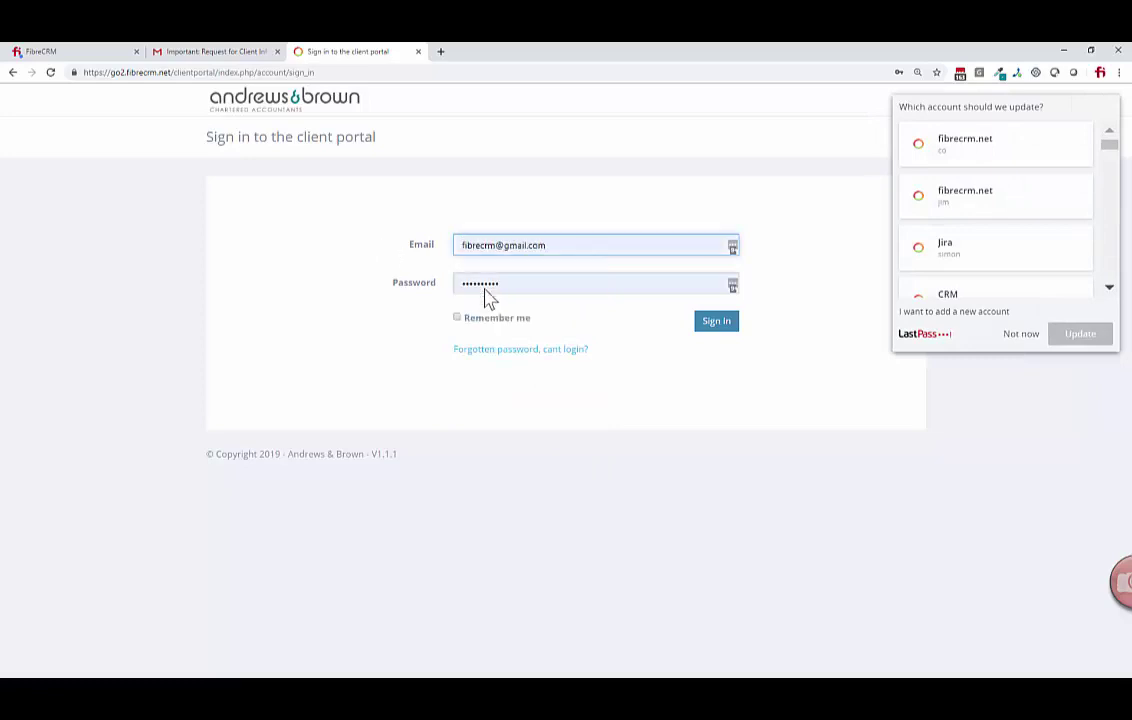
click(508, 282)
text(p)
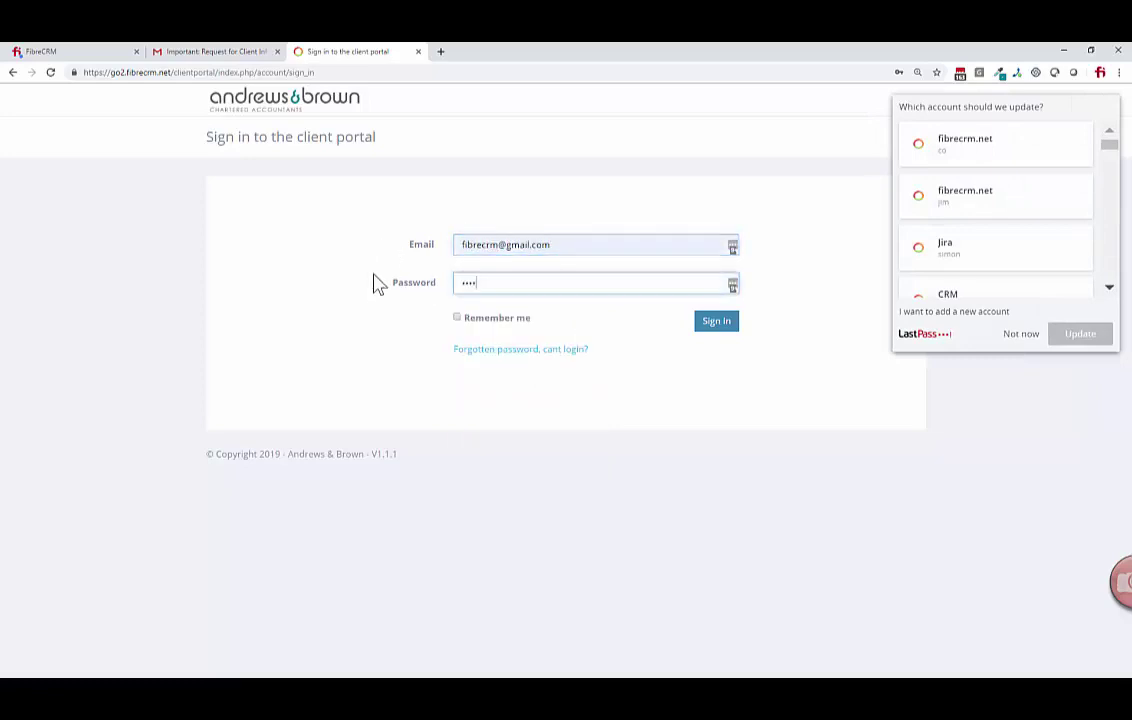
click(722, 325)
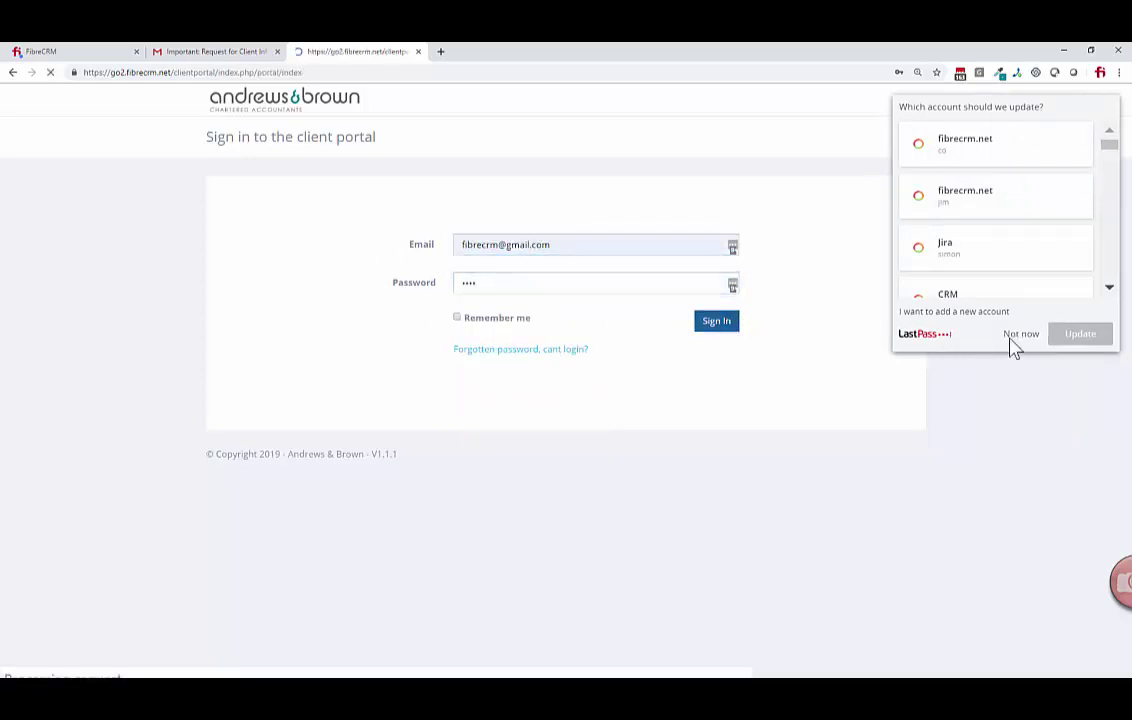
click(1020, 334)
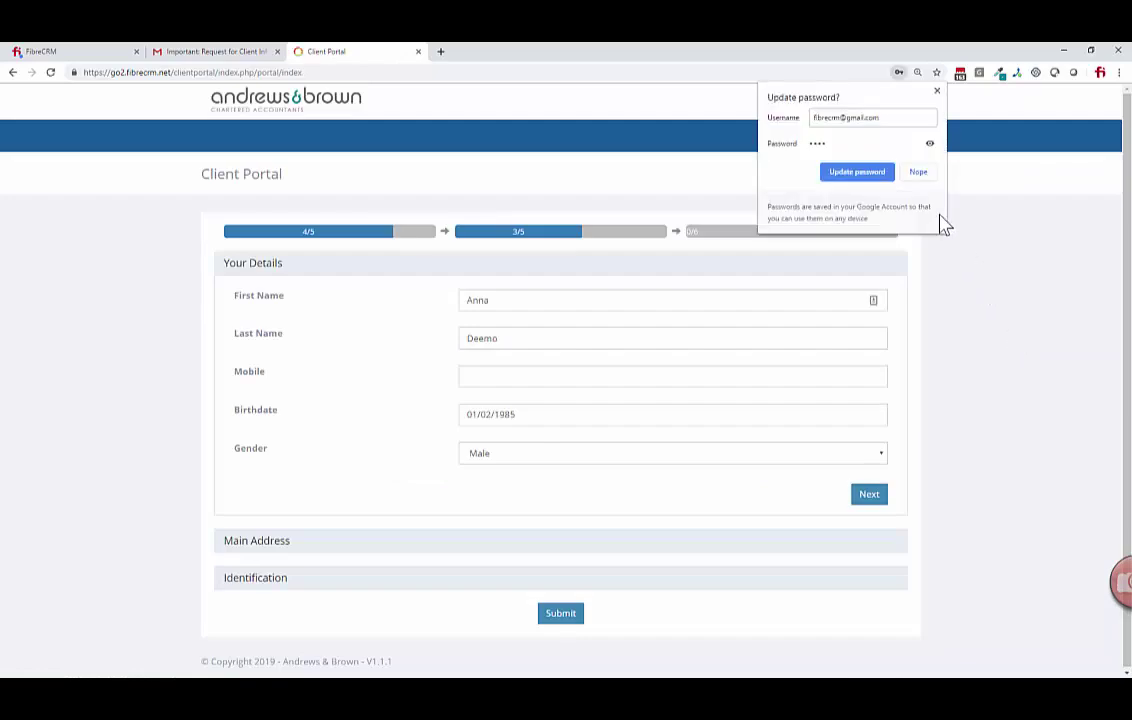
click(914, 172)
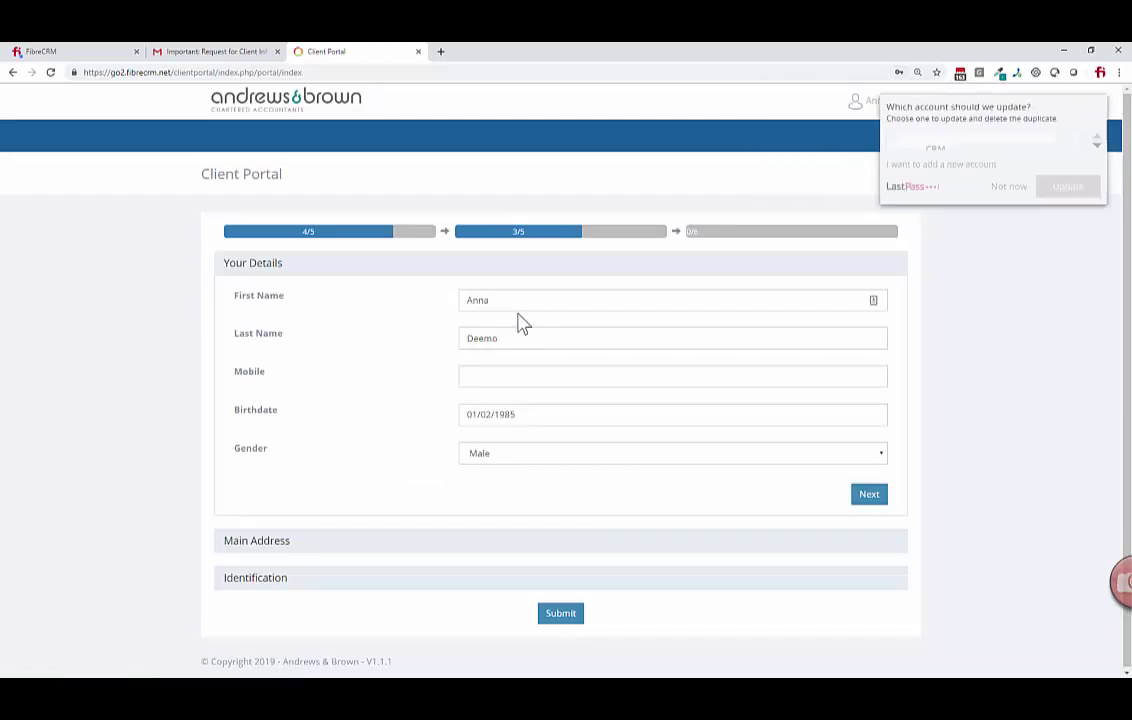
Enter the client's mobile number in Your Details and continue to Main Address.
click(1005, 188)
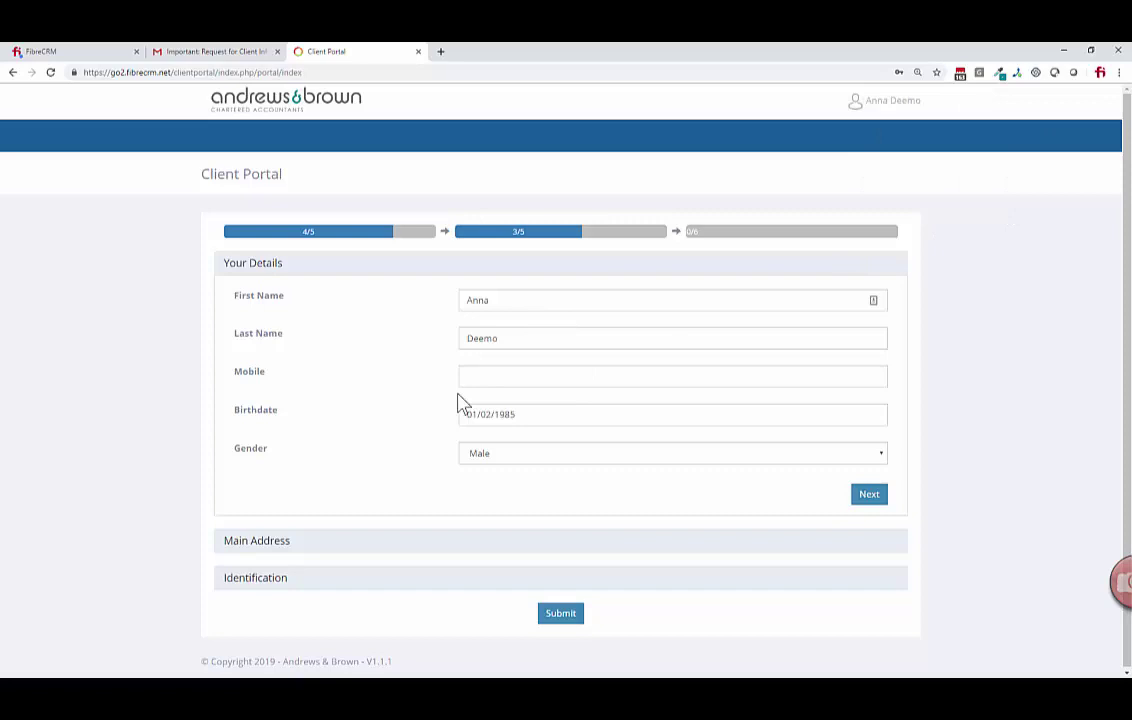
click(486, 376)
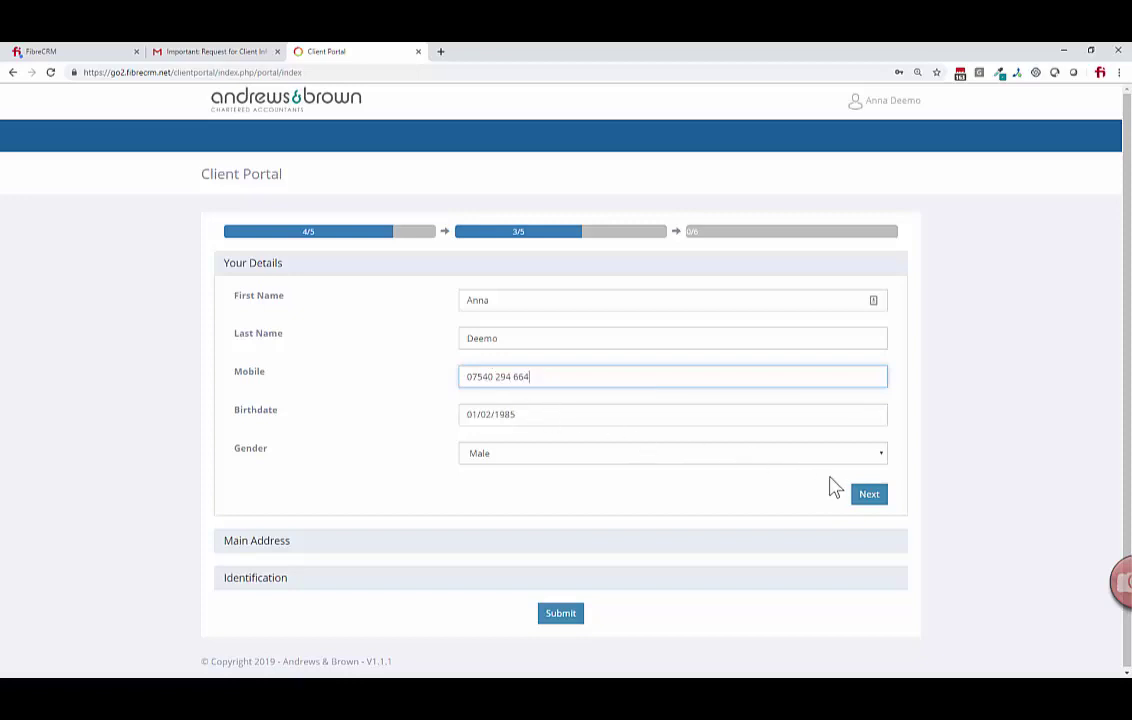
click(866, 495)
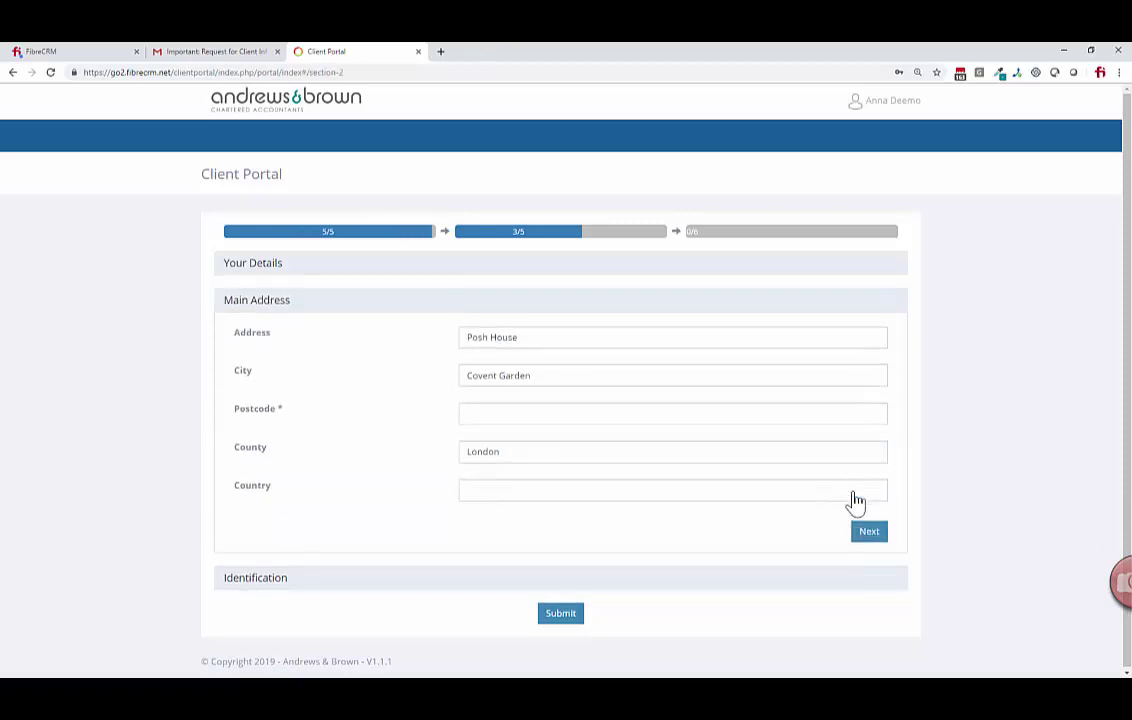
Change Gender to Female, then fill in the Main Address postcode and continue to Identification.
click(265, 266)
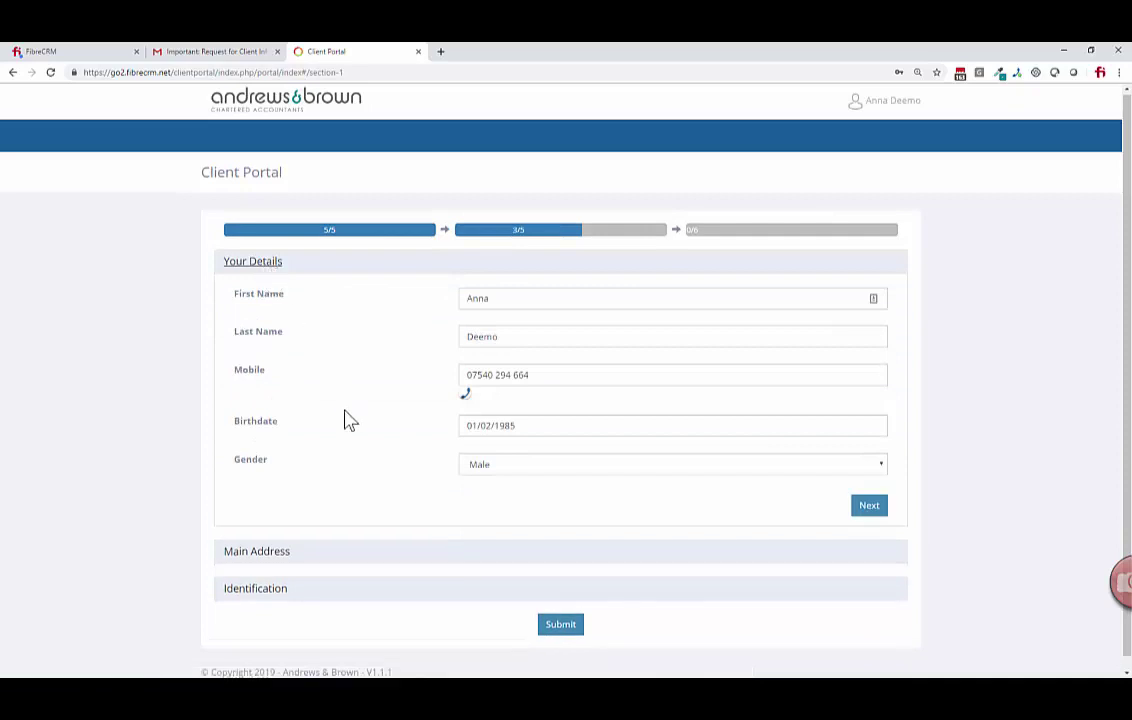
click(493, 468)
click(483, 503)
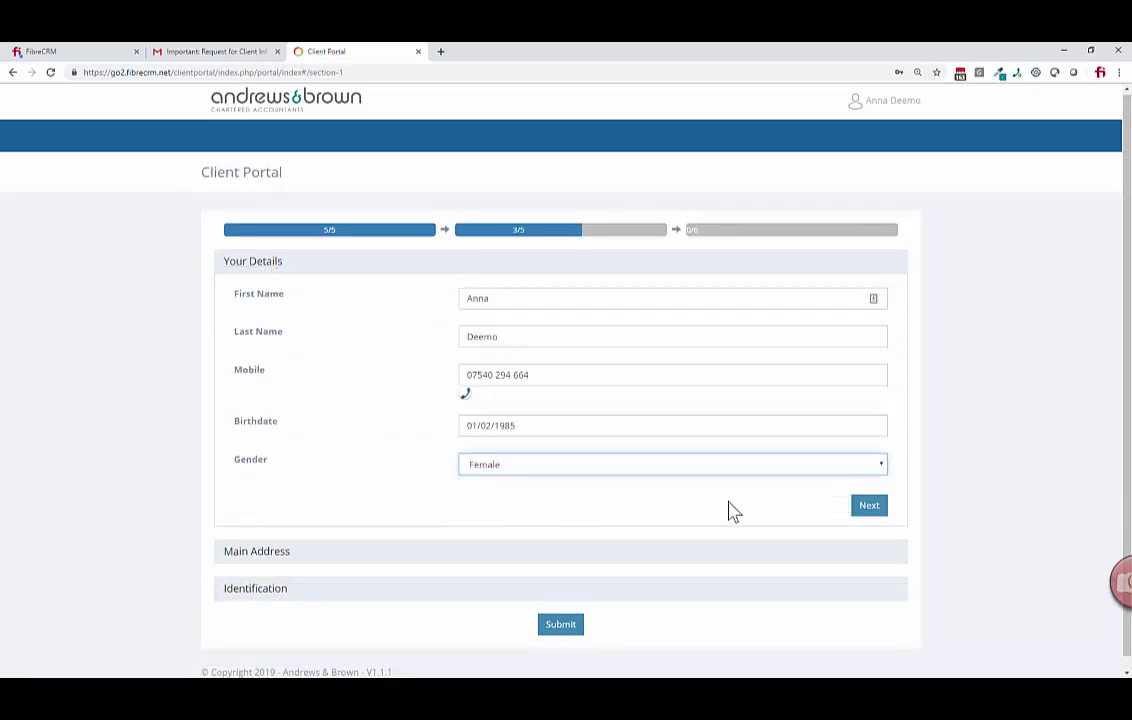
click(868, 514)
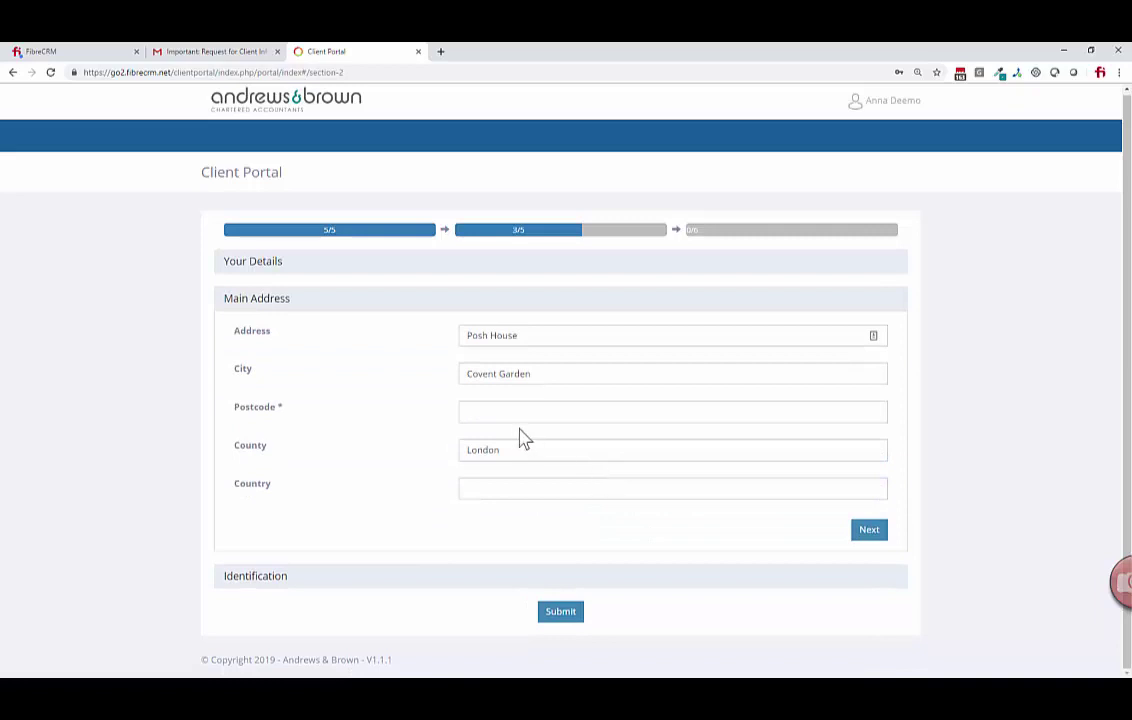
click(487, 423)
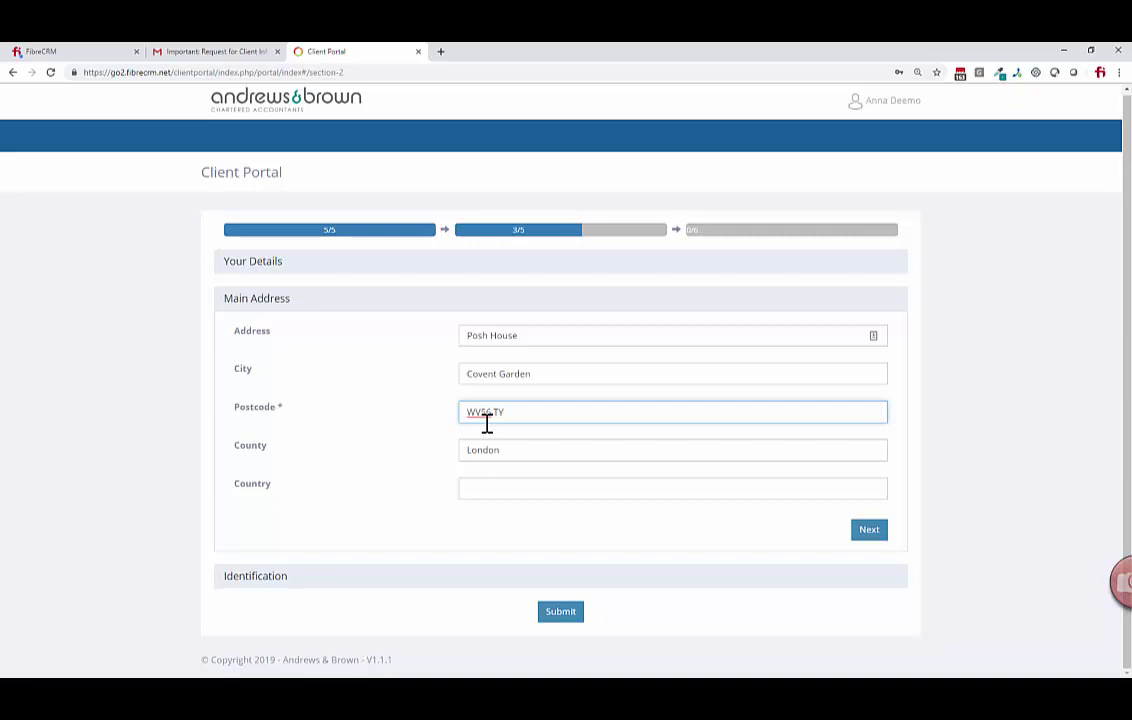
text(WV56 TYU)
click(862, 531)
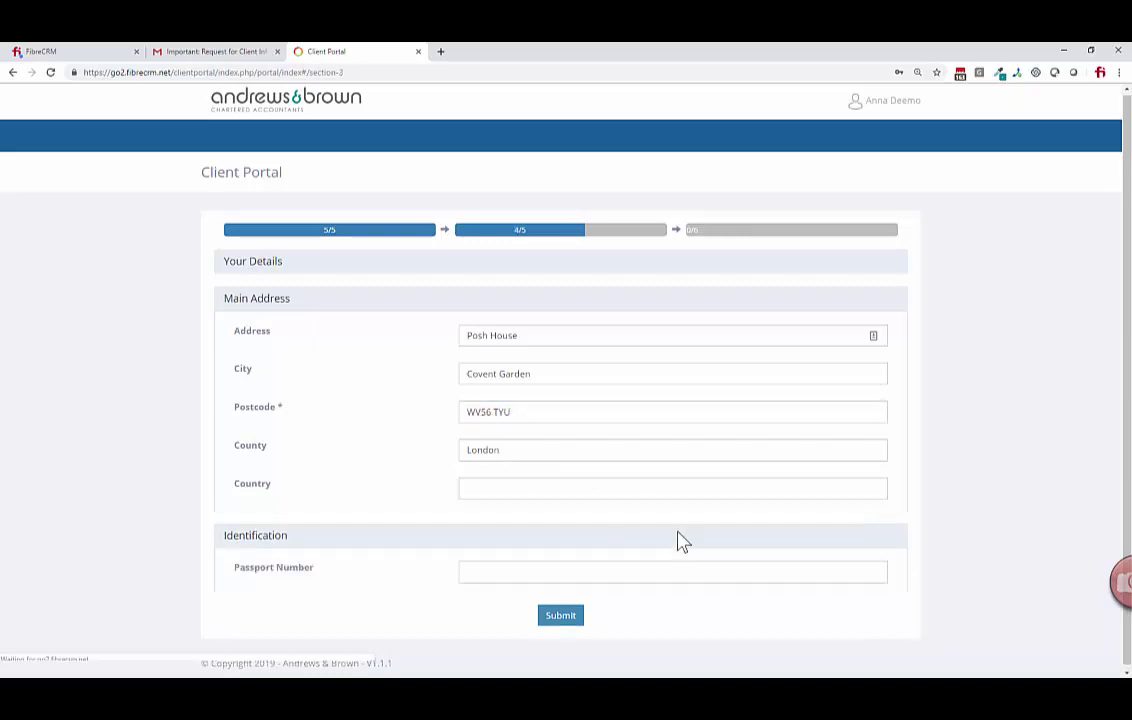
Enter the client's Tax Ref and NI Number, then open the file picker for Copy of Passport.
scroll(654, 530, down, 1)
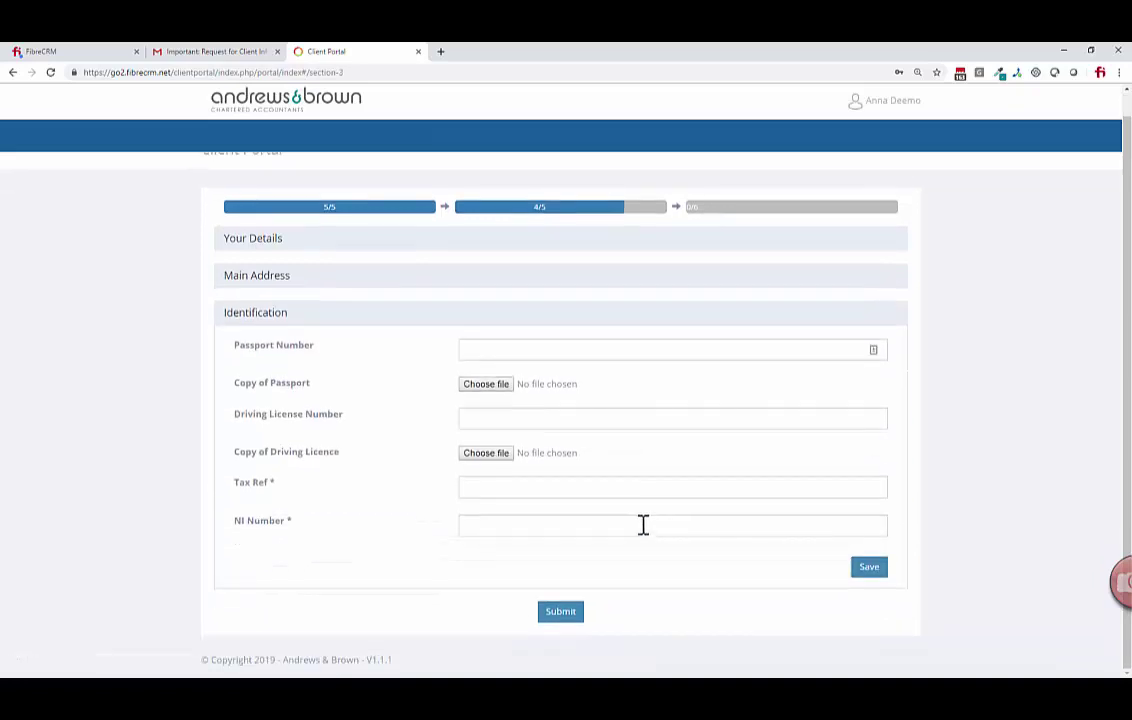
click(558, 489)
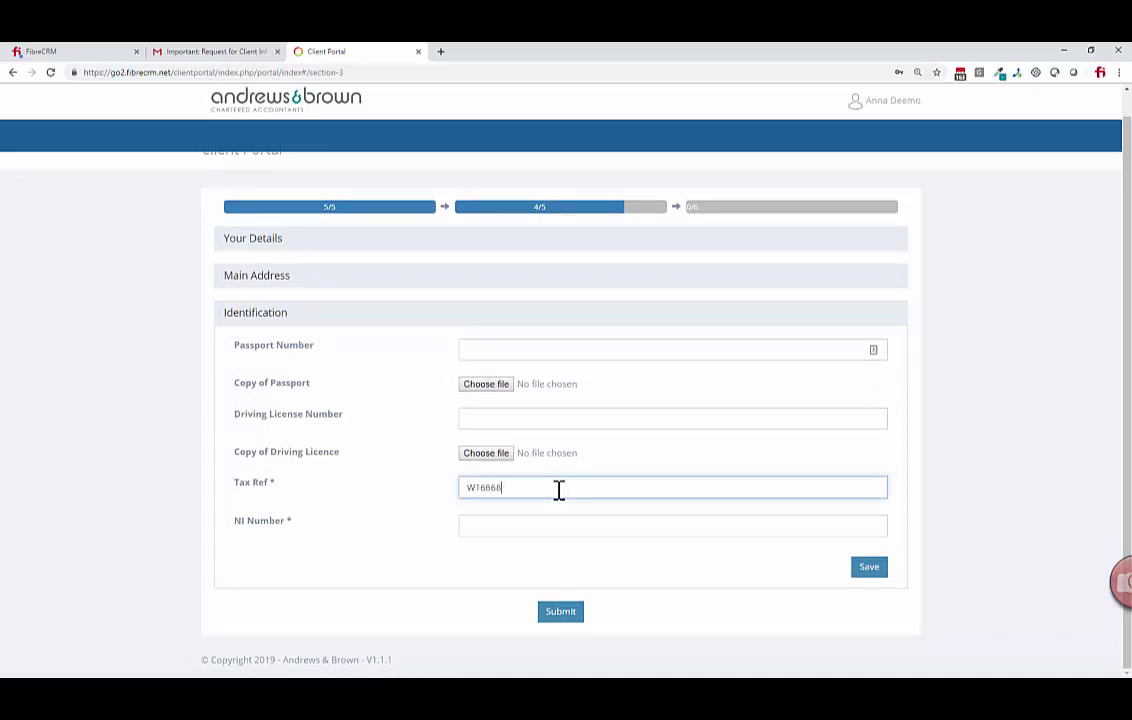
text(WT666890L)
click(516, 526)
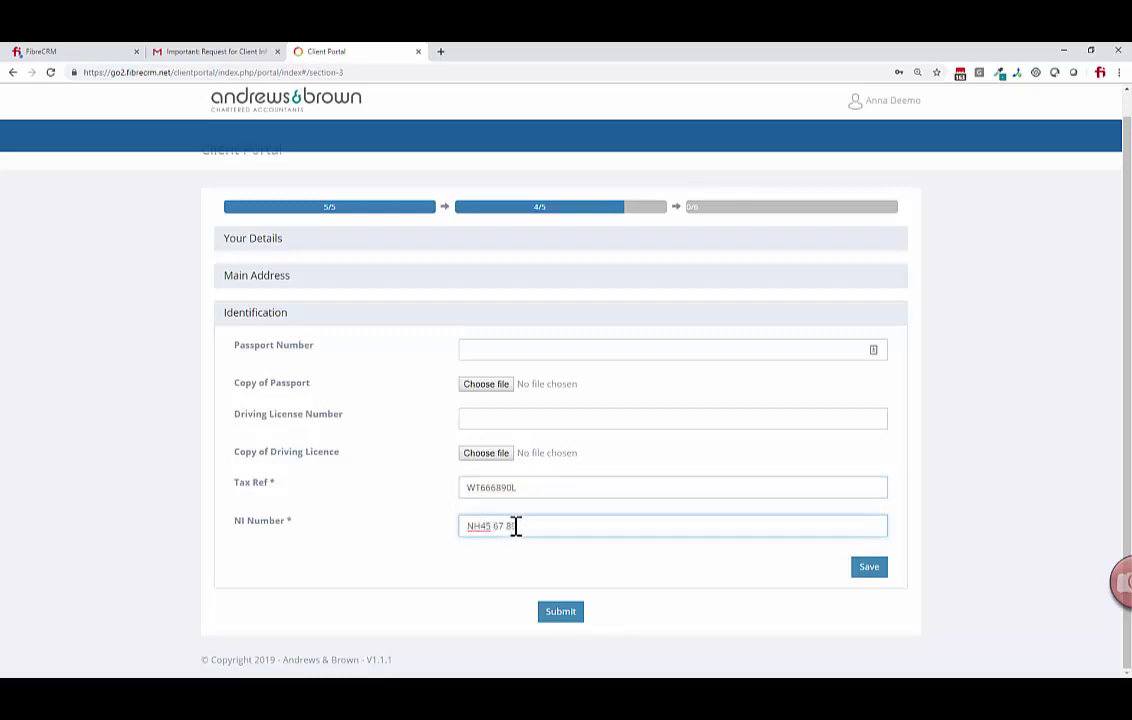
text(NH45 67 89)
click(472, 389)
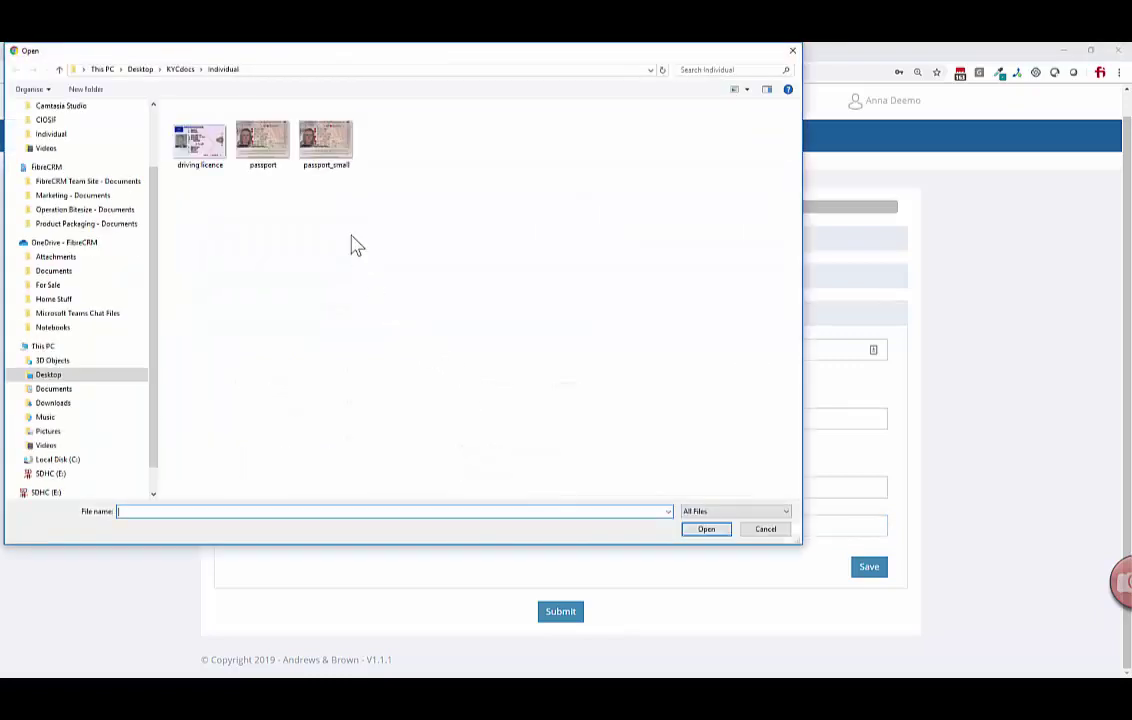
Attach passport_small.png as the passport copy and save the identification details.
click(326, 145)
click(712, 533)
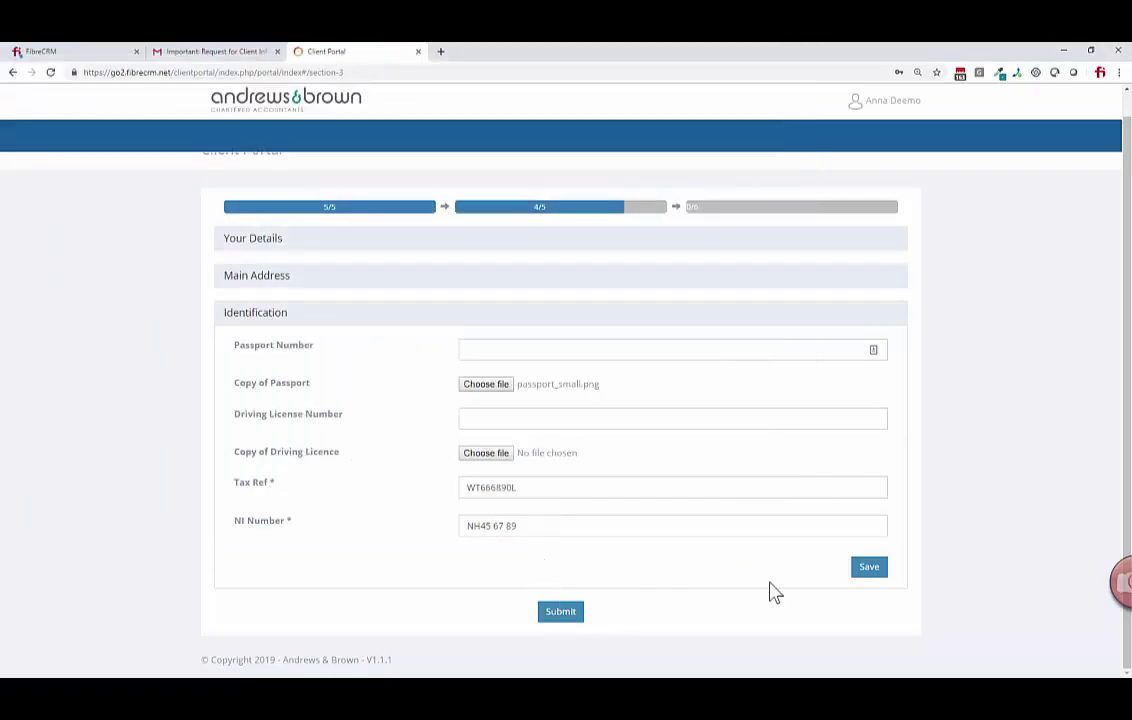
click(864, 569)
click(771, 412)
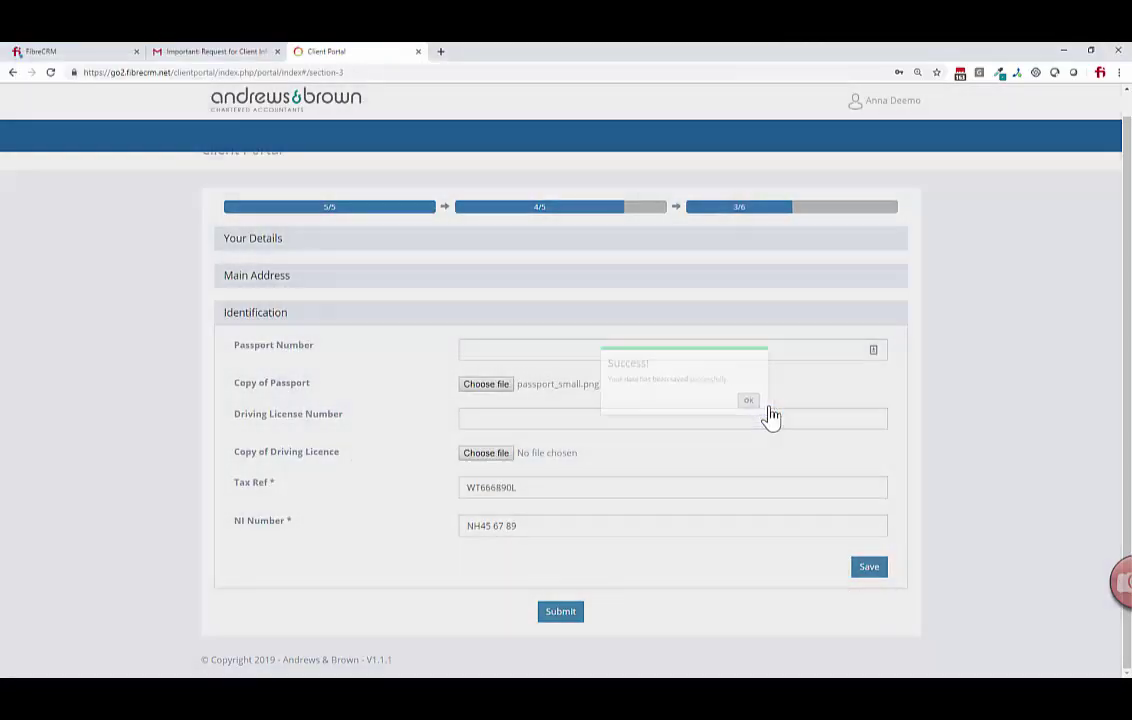
Submit the onboarding form, acknowledge the Success message and return to the CRM contact record.
click(556, 613)
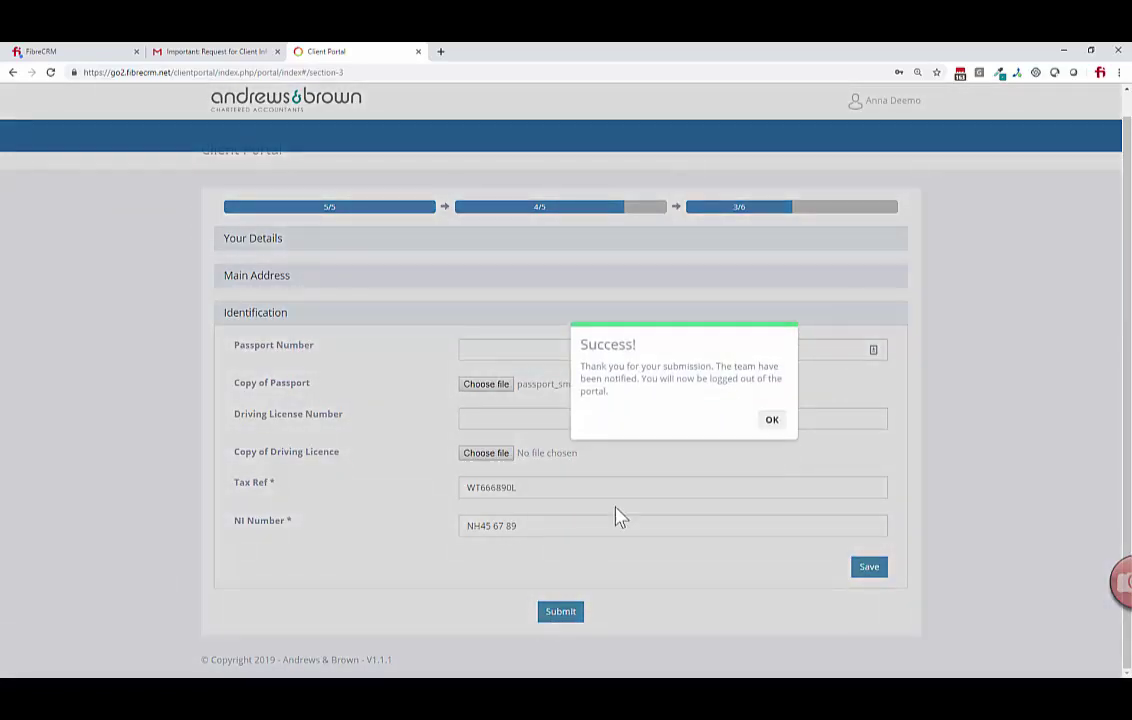
click(771, 422)
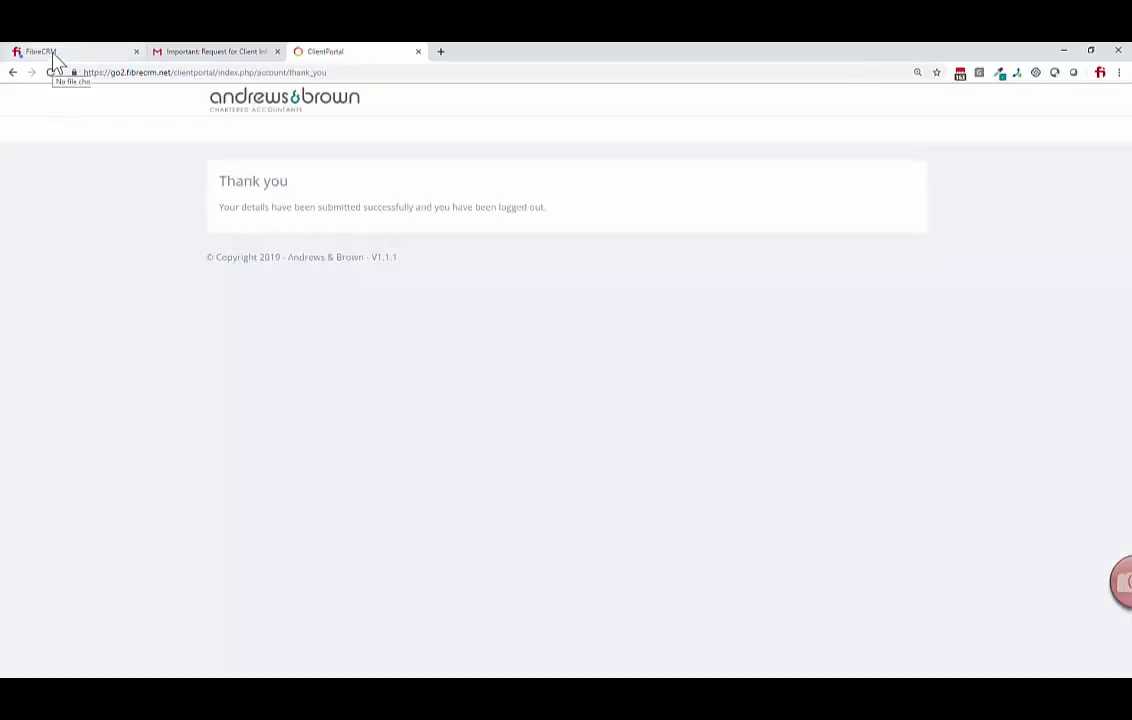
click(50, 52)
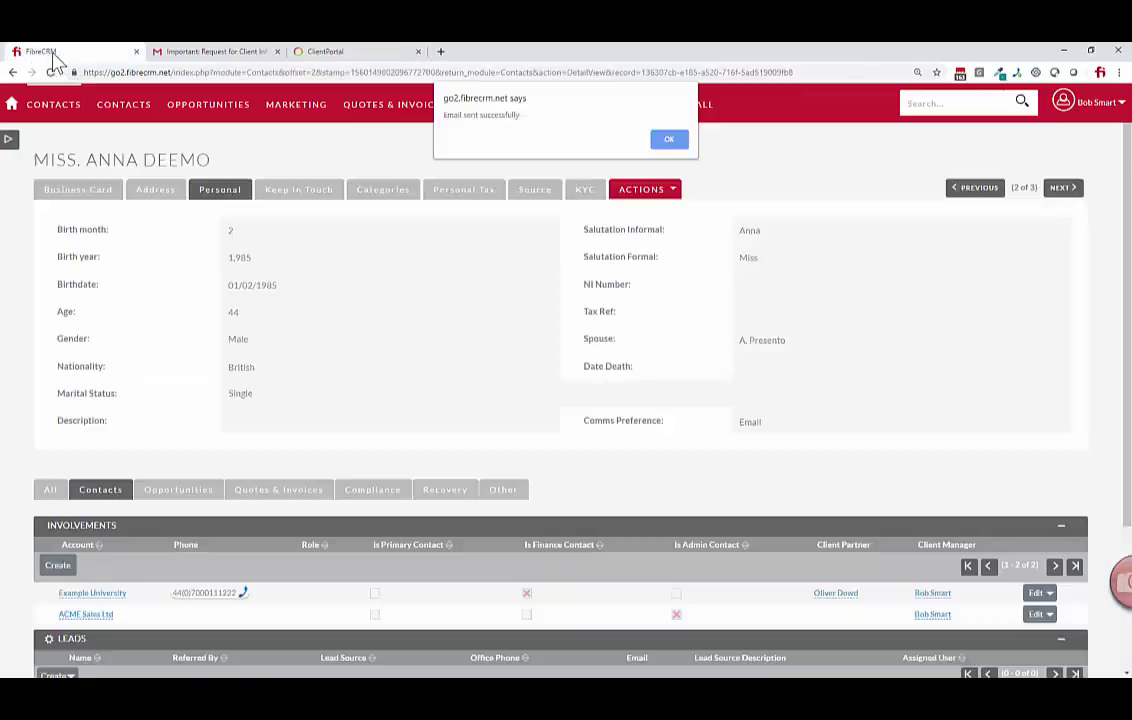
Dismiss the 'Email sent successfully' notice and reload the contact record to show View Returned Information.
click(668, 139)
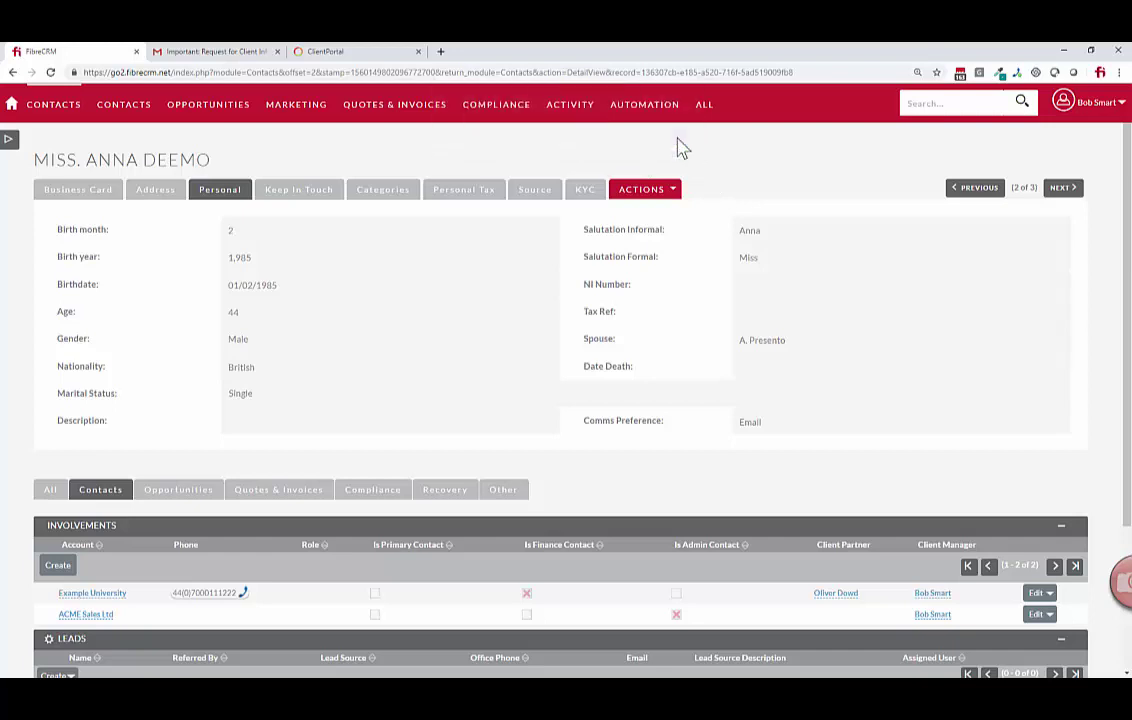
click(50, 72)
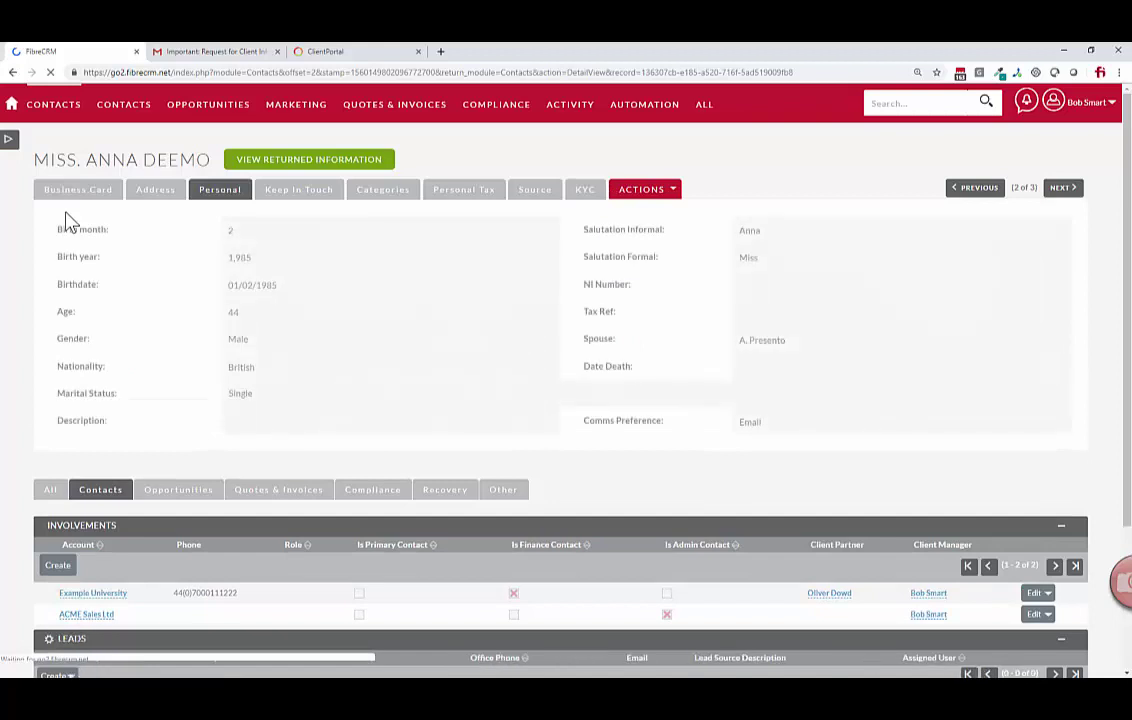
Open and scroll through the information the client returned from the portal.
click(281, 166)
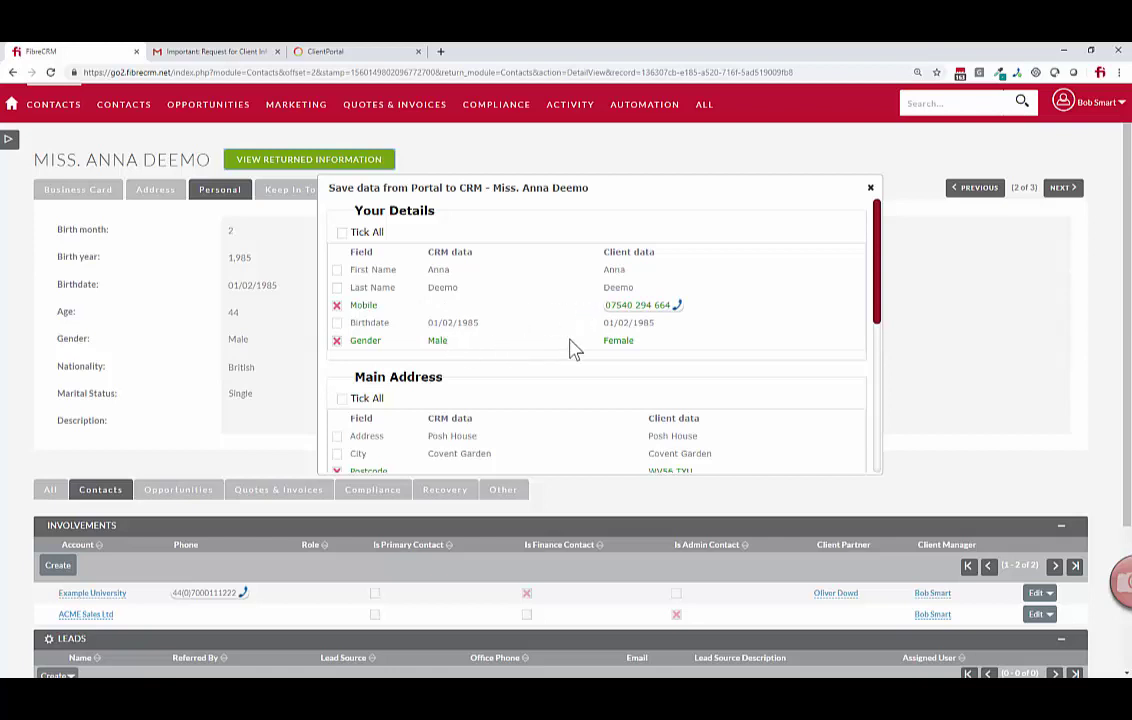
scroll(575, 348, down, 3)
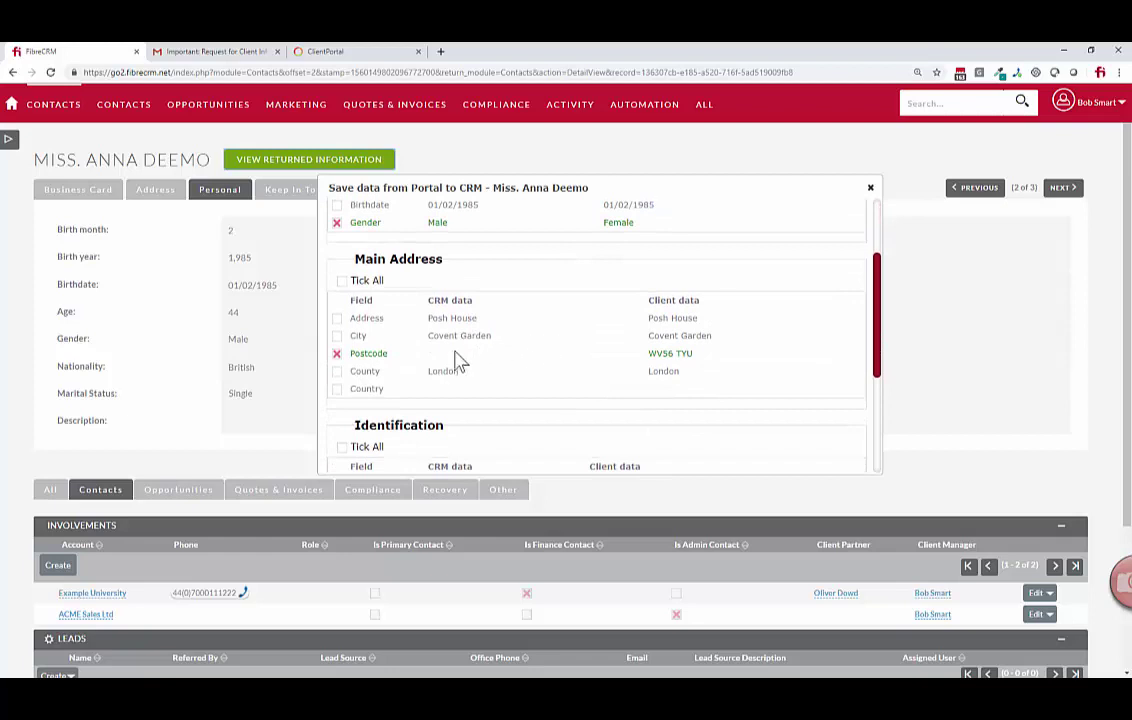
scroll(470, 364, down, 3)
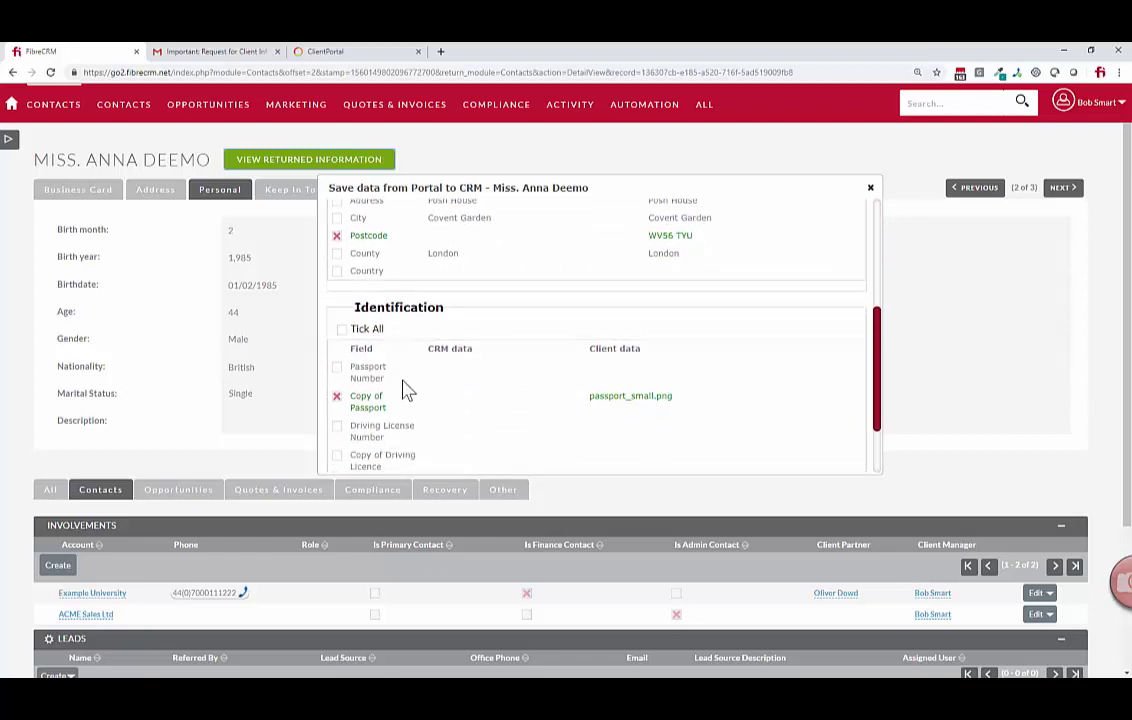
scroll(392, 409, down, 2)
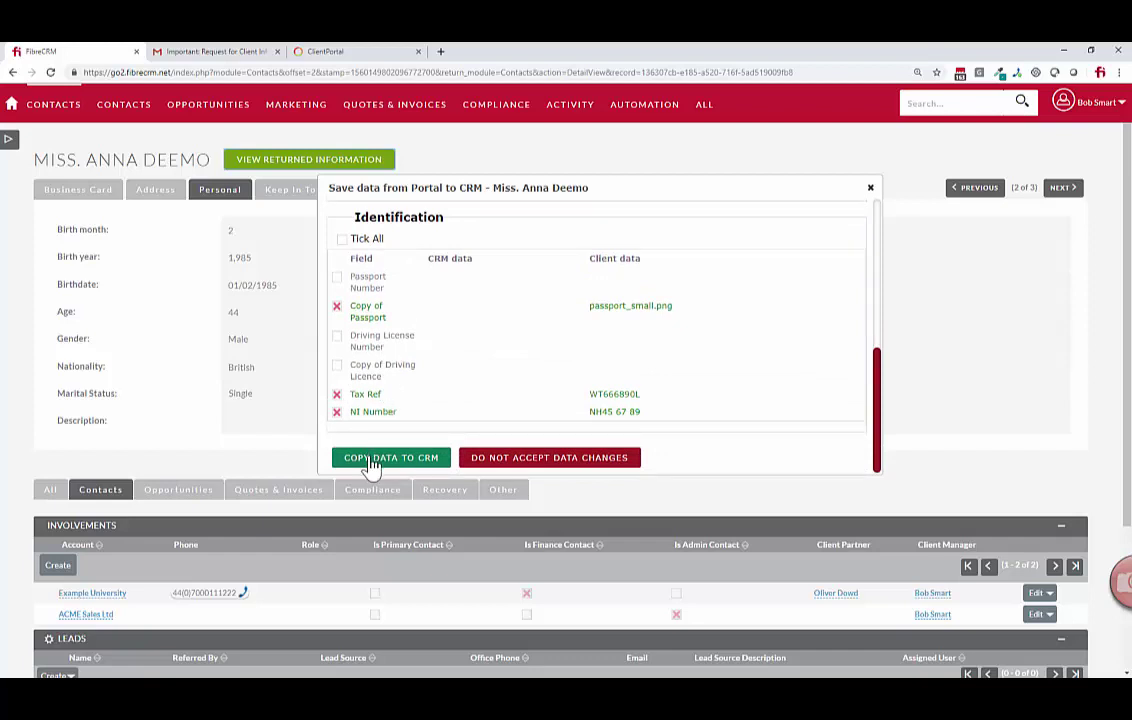
Keep Copy of Passport ticked and copy the ticked portal data to the CRM.
click(337, 308)
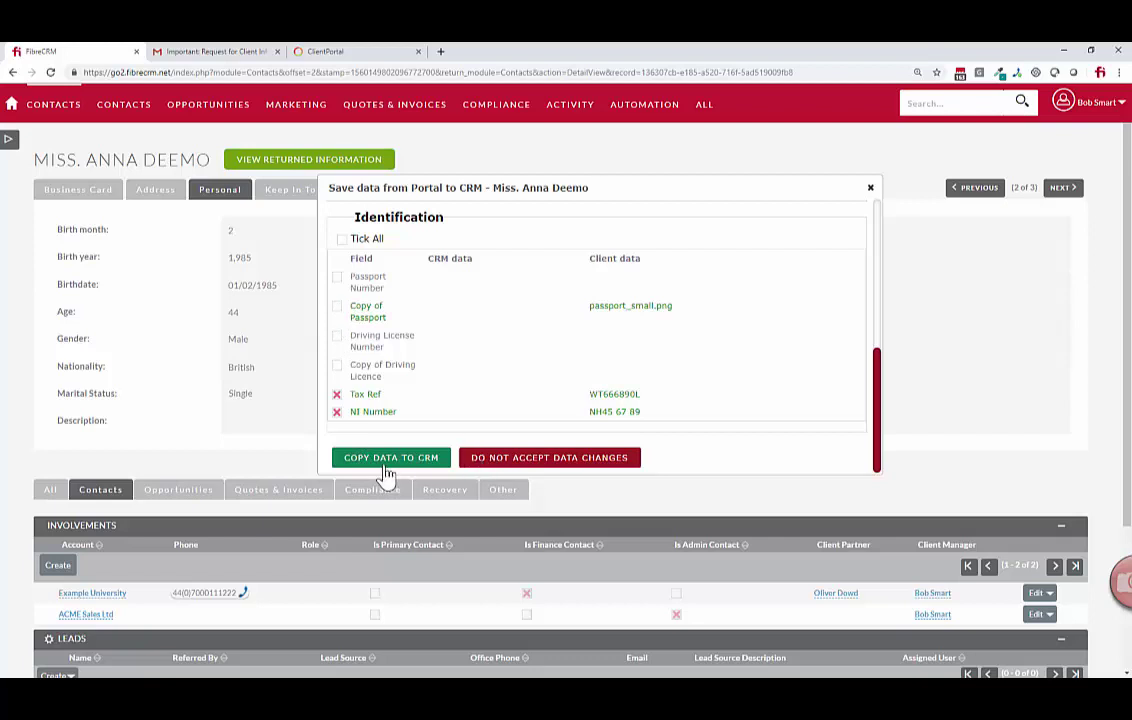
click(337, 308)
click(374, 460)
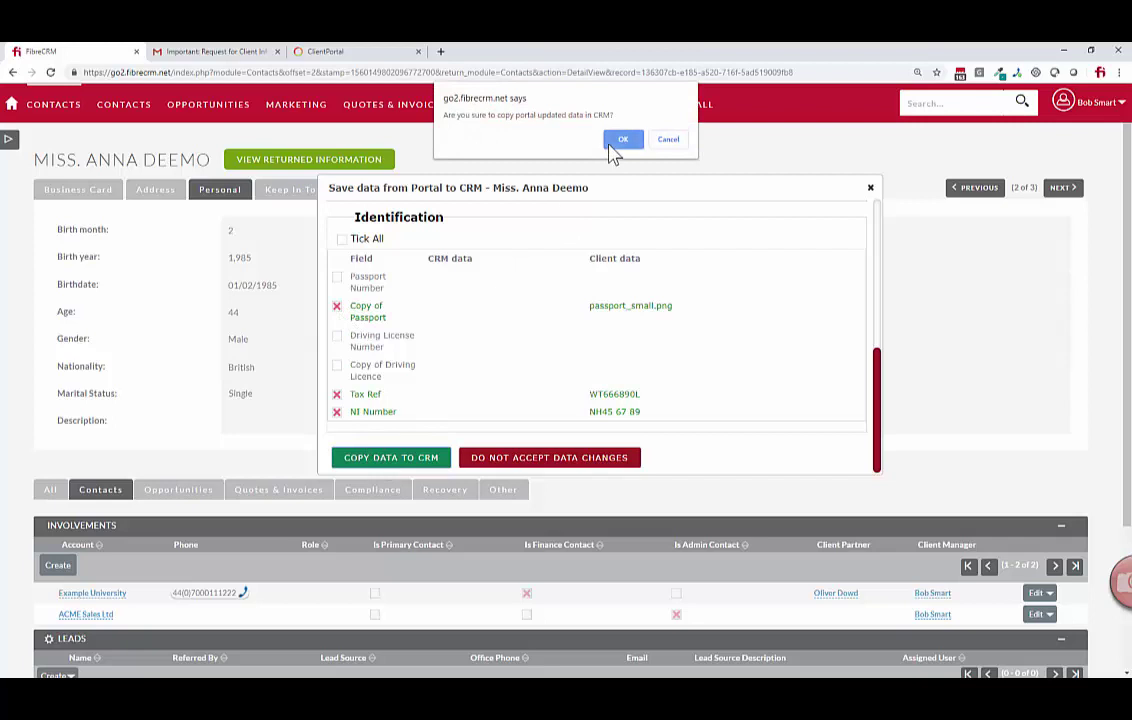
Confirm the copy and check the updated Address, Personal and Business Card details.
click(620, 140)
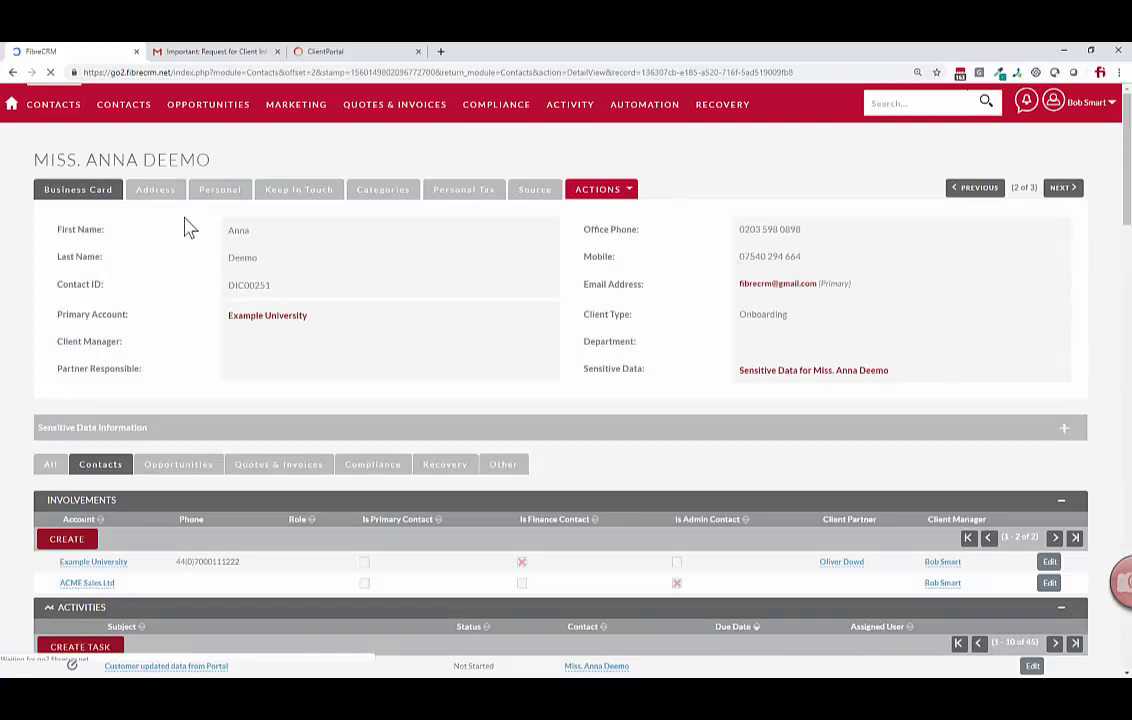
click(154, 190)
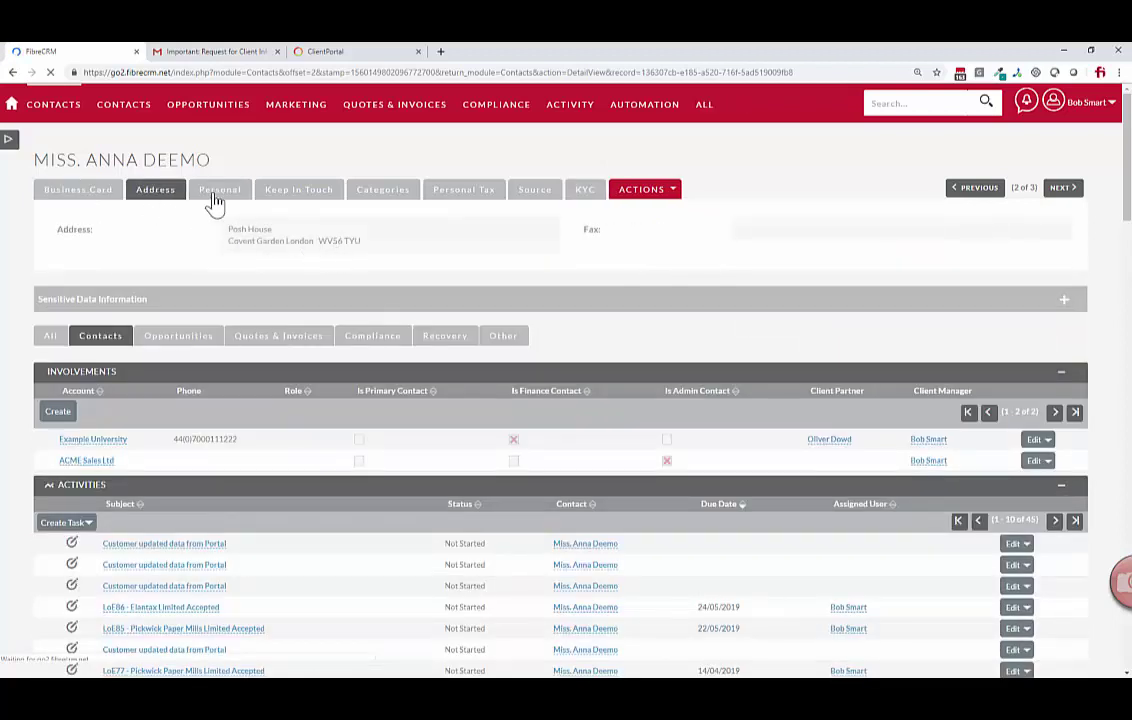
click(205, 187)
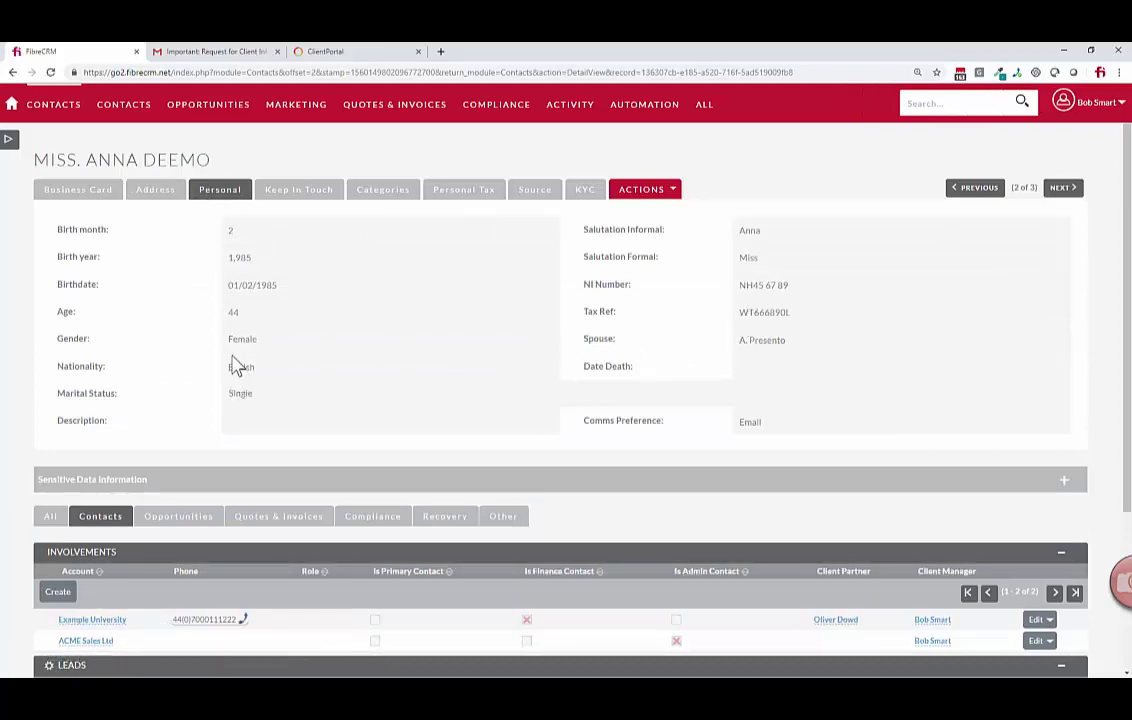
click(77, 199)
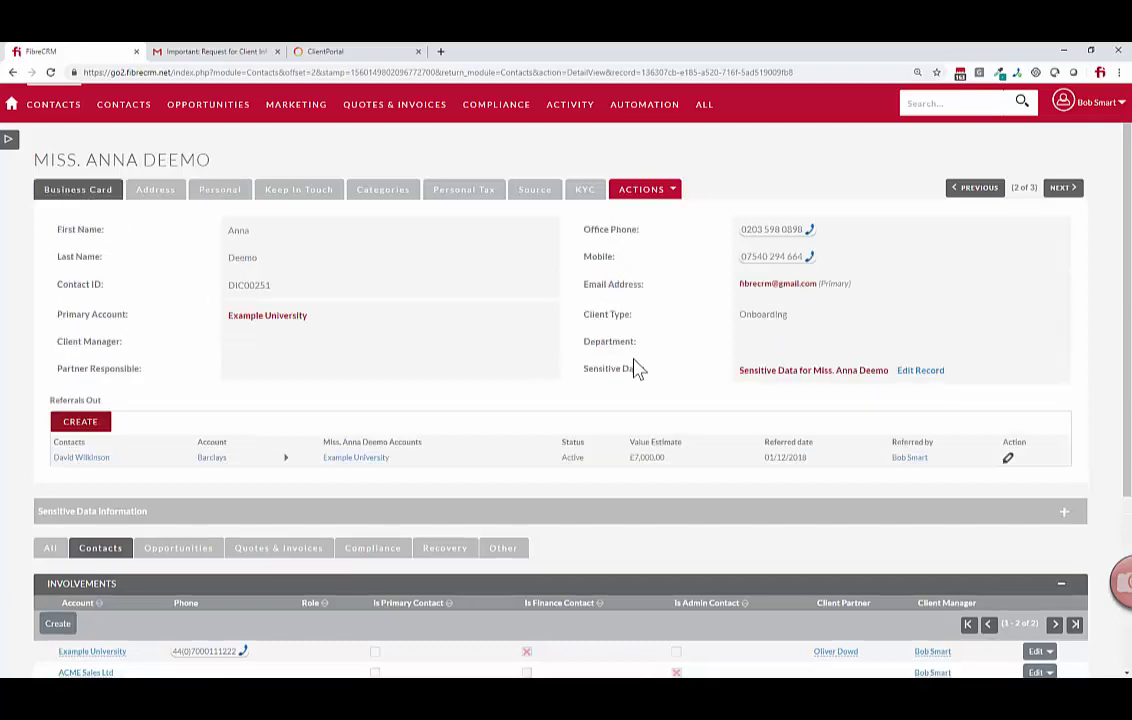
Open the client's Sensitive Data record and preview the stored passport_small.png passport copy.
click(746, 372)
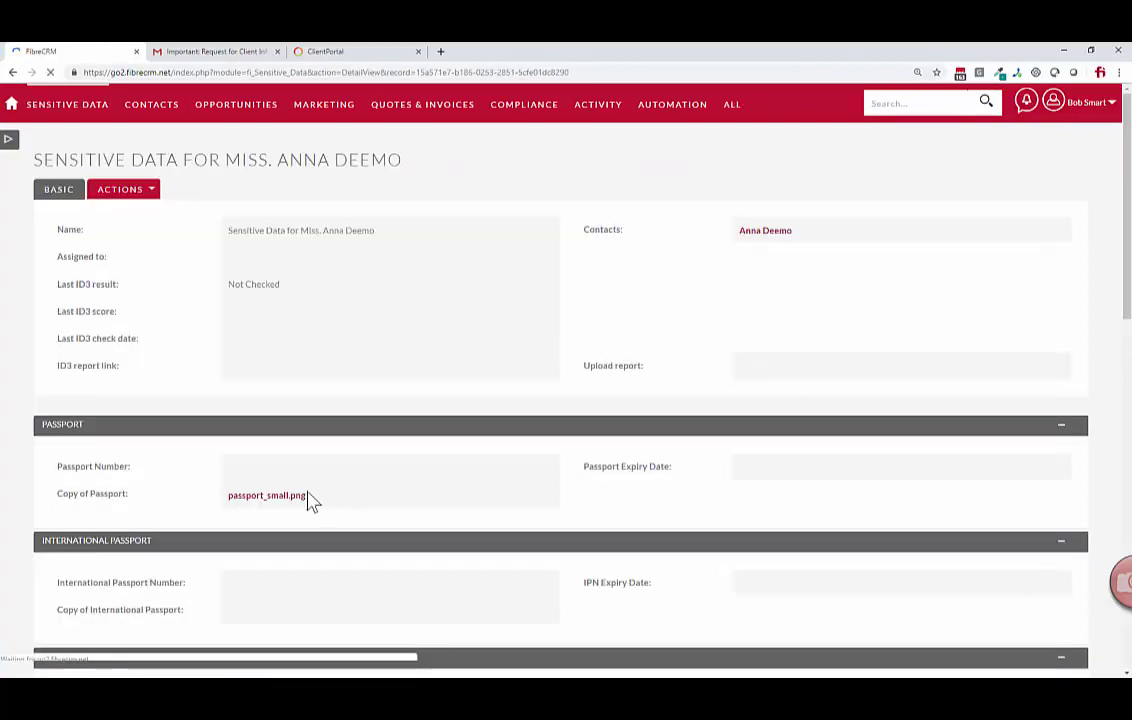
click(243, 500)
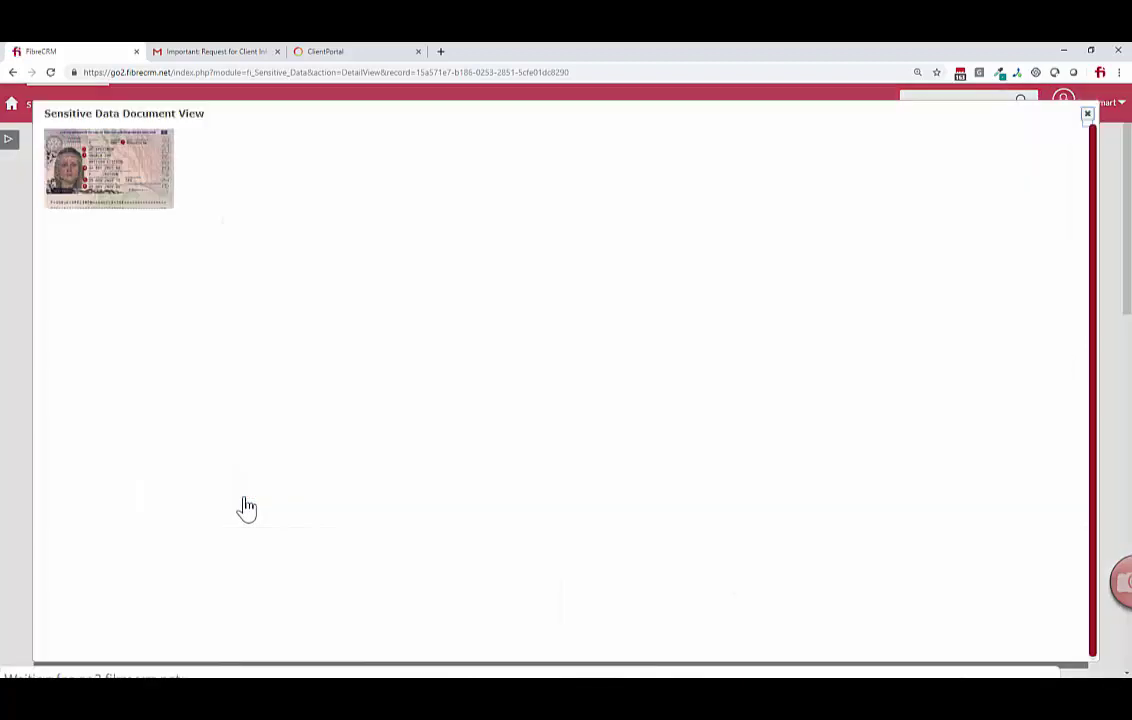
click(1087, 115)
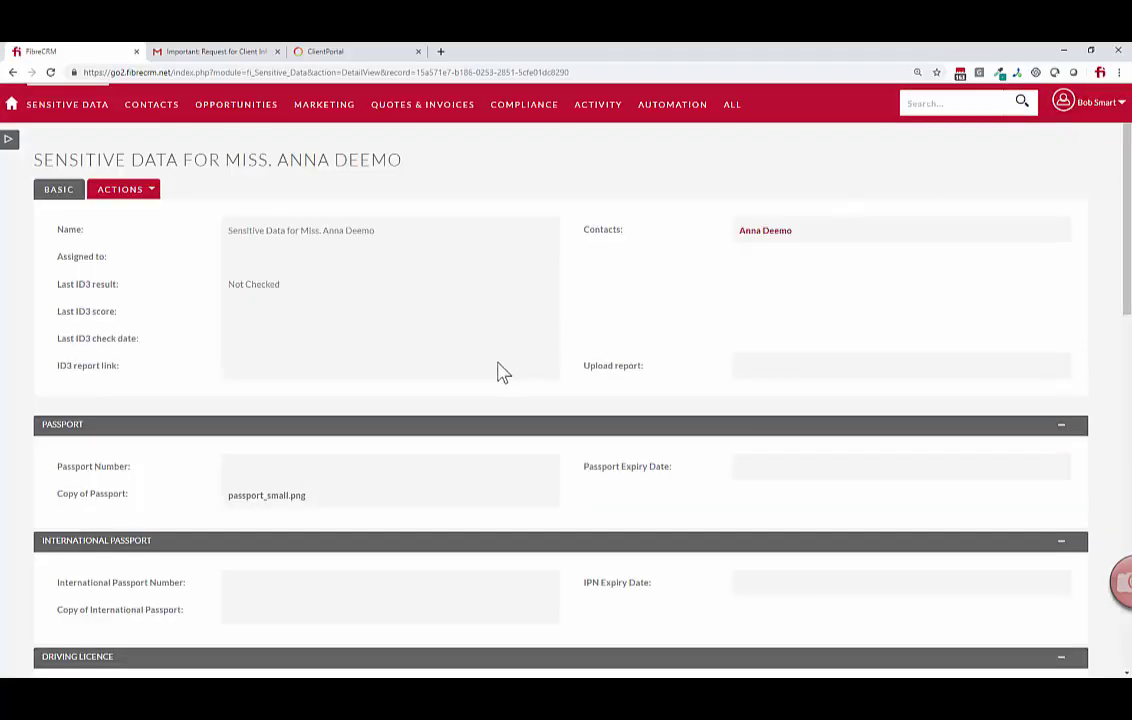